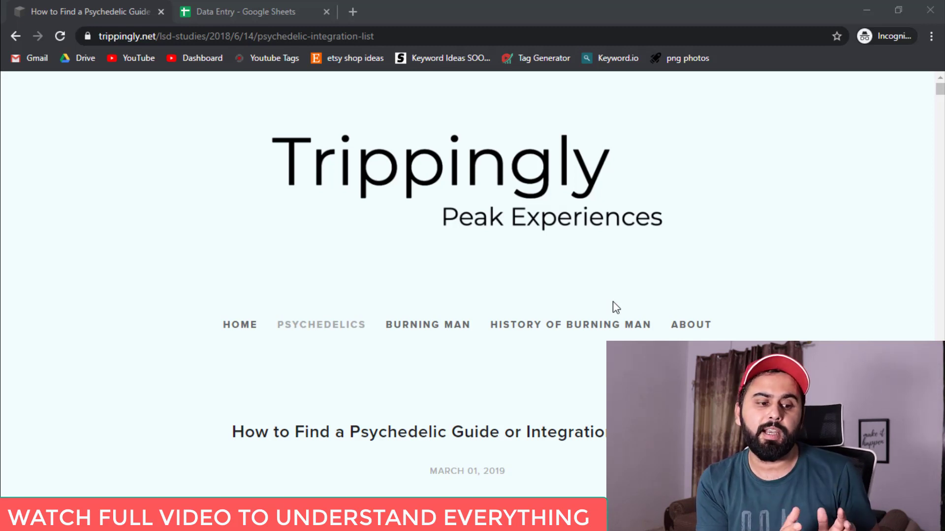
Step: Scroll the Trippingly article to the US providers list, then switch to the Data Entry spreadsheet
{"action": "scroll", "coordinate": [639, 300], "scroll_direction": "down", "scroll_amount": 10}
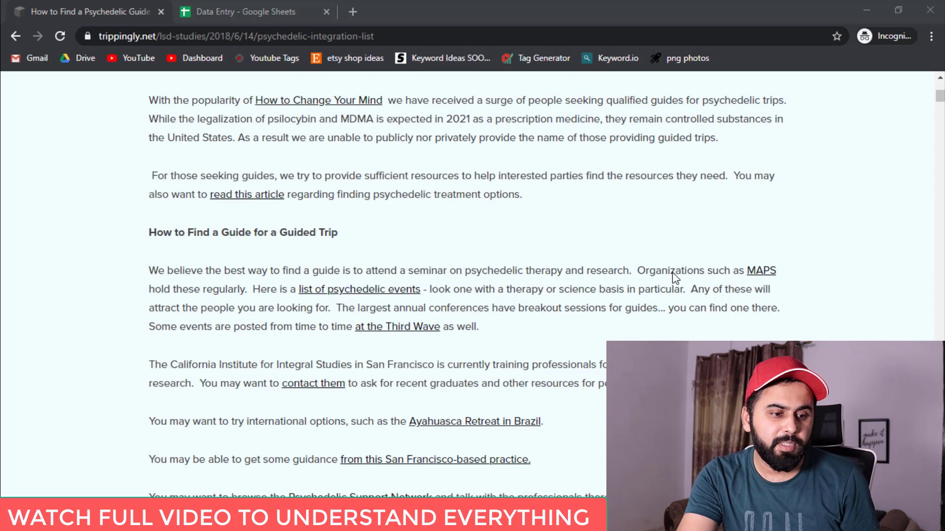
{"action": "scroll", "coordinate": [675, 276], "scroll_direction": "down", "scroll_amount": 10}
{"action": "scroll", "coordinate": [278, 310], "scroll_direction": "down", "scroll_amount": 5}
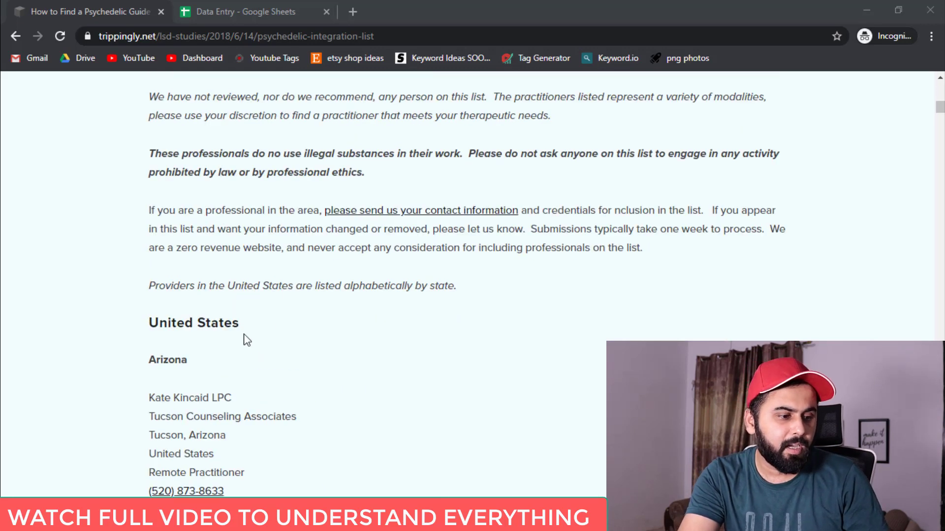
{"action": "key", "text": "ctrl+Tab"}
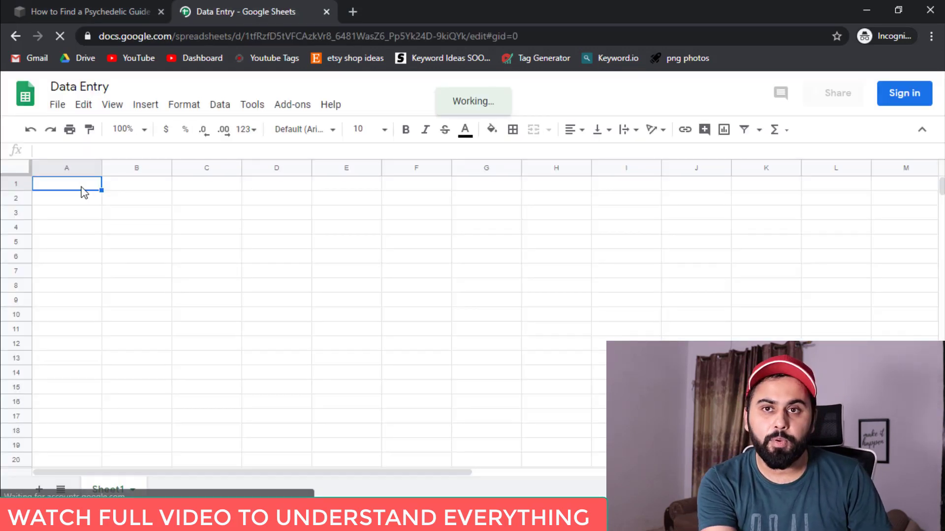
Step: Enter the headers Name, Email, Address and Phone across A1:D1, then select them
{"action": "type", "text": "Name"}
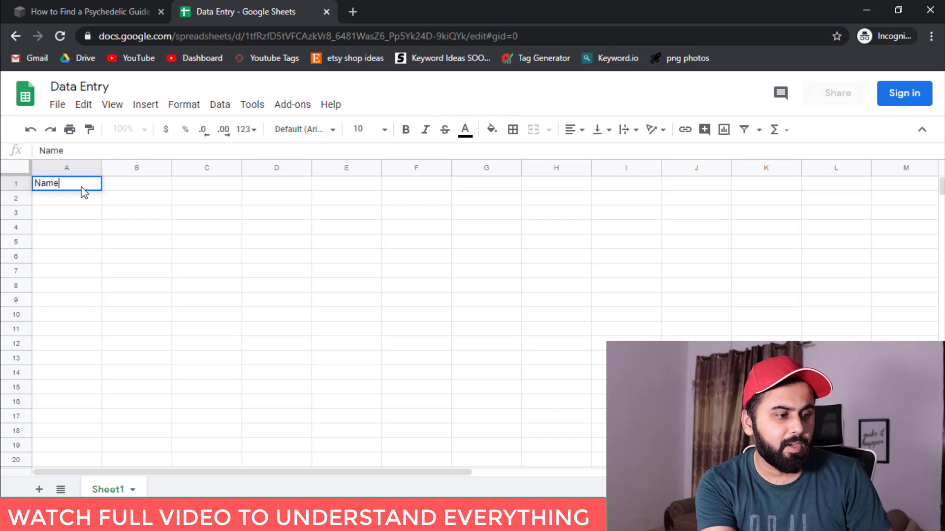
{"action": "key", "text": "Tab"}
{"action": "type", "text": "Em"}
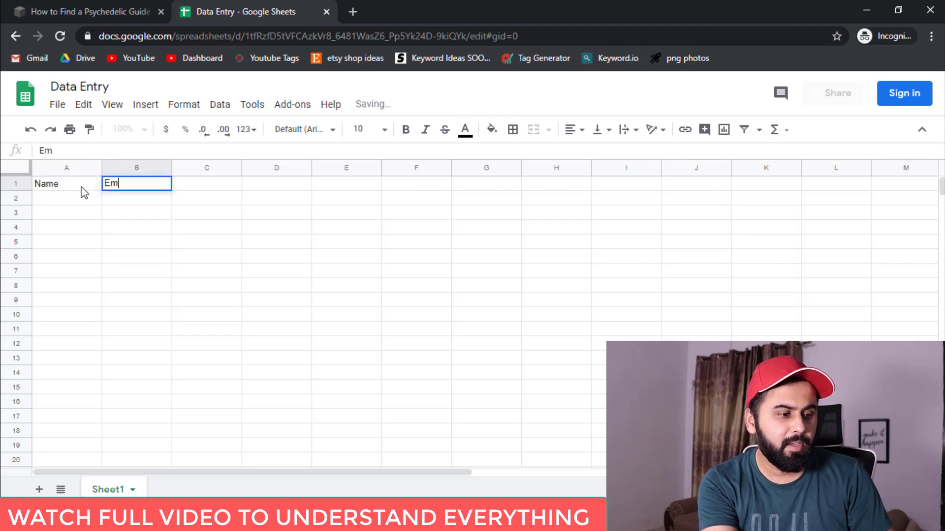
{"action": "key", "text": "Tab"}
{"action": "type", "text": "A"}
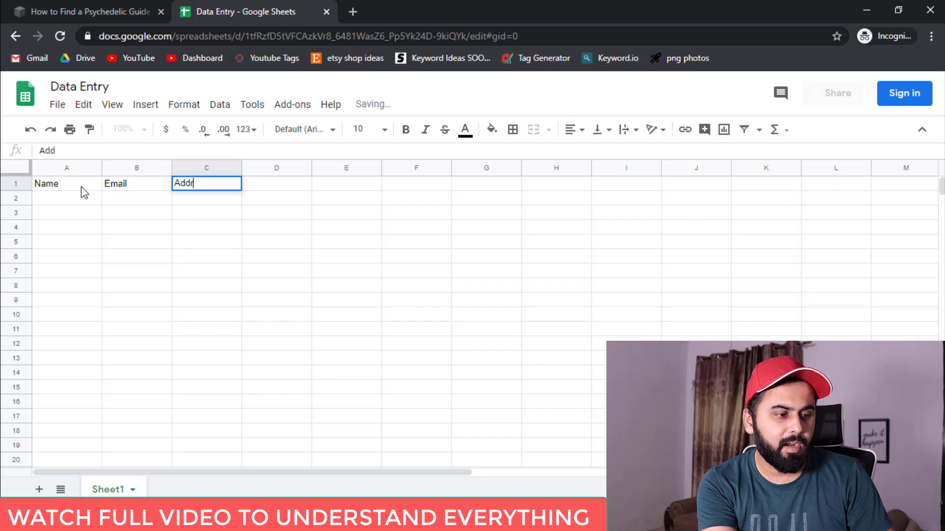
{"action": "type", "text": "s"}
{"action": "key", "text": "Return"}
{"action": "left_click", "coordinate": [94, 11]}
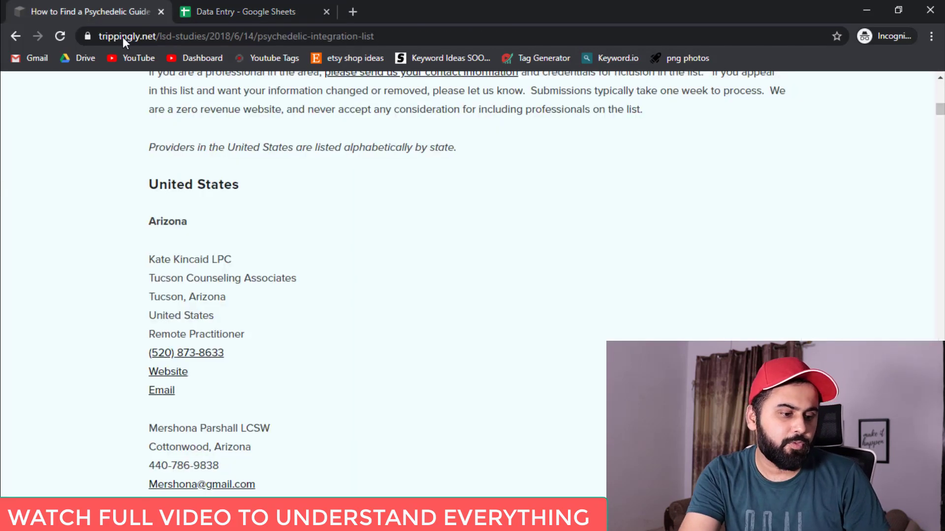
{"action": "left_click", "coordinate": [236, 11]}
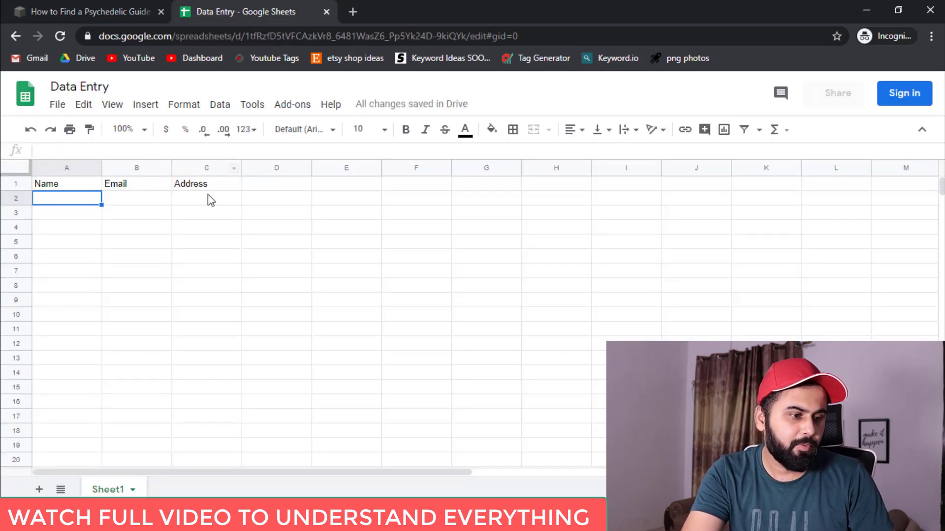
{"action": "left_click", "coordinate": [263, 186]}
{"action": "type", "text": "Phone"}
{"action": "key", "text": "Return"}
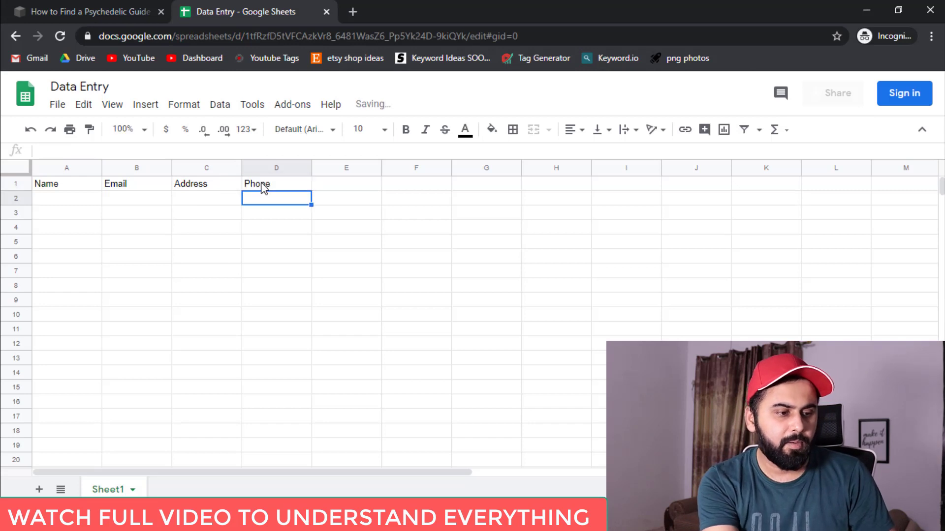
{"action": "left_click_drag", "start_coordinate": [75, 187], "coordinate": [268, 187]}
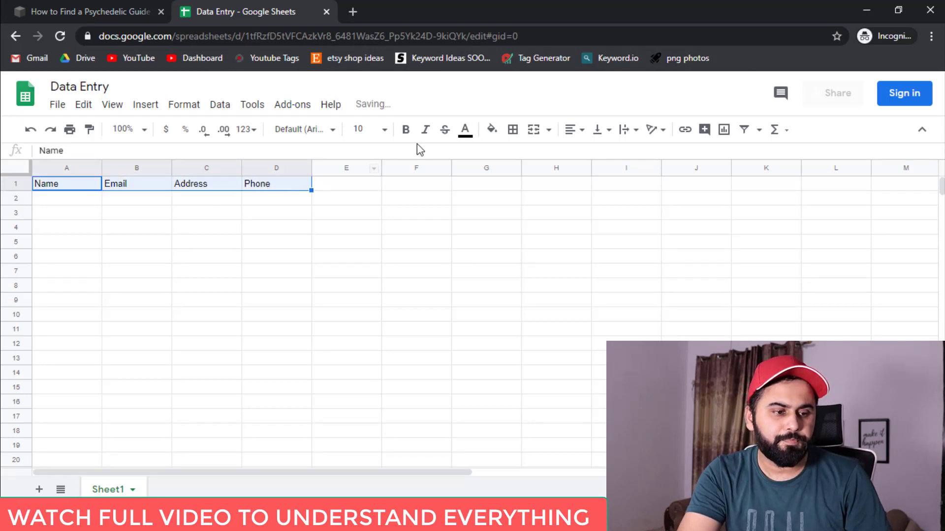
Step: Make the A1:D1 headers bold, font size 14, with a yellow fill
{"action": "left_click", "coordinate": [70, 197]}
{"action": "left_click_drag", "start_coordinate": [70, 186], "coordinate": [305, 189]}
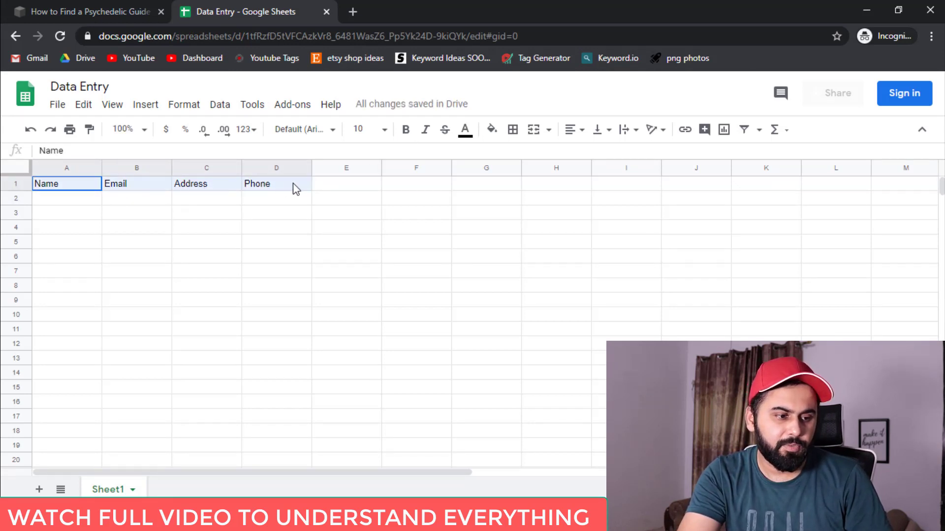
{"action": "left_click", "coordinate": [407, 130]}
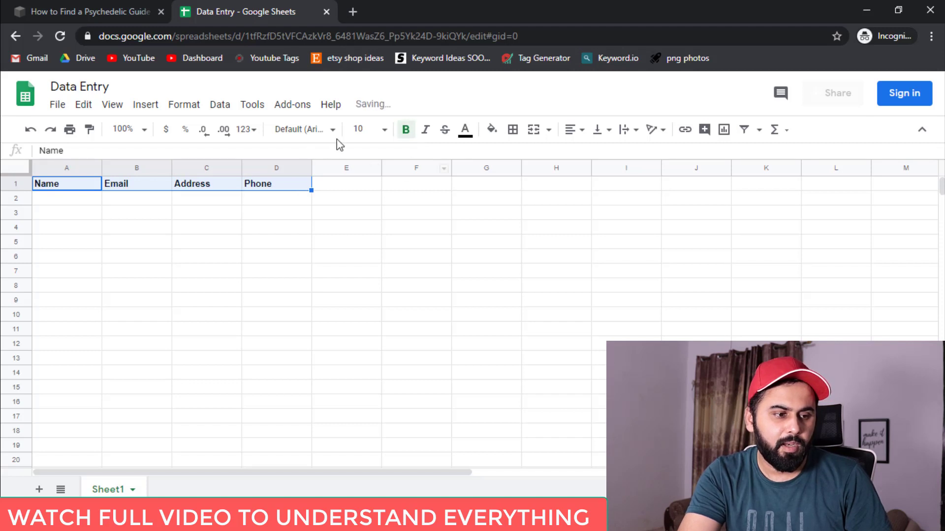
{"action": "left_click", "coordinate": [367, 129]}
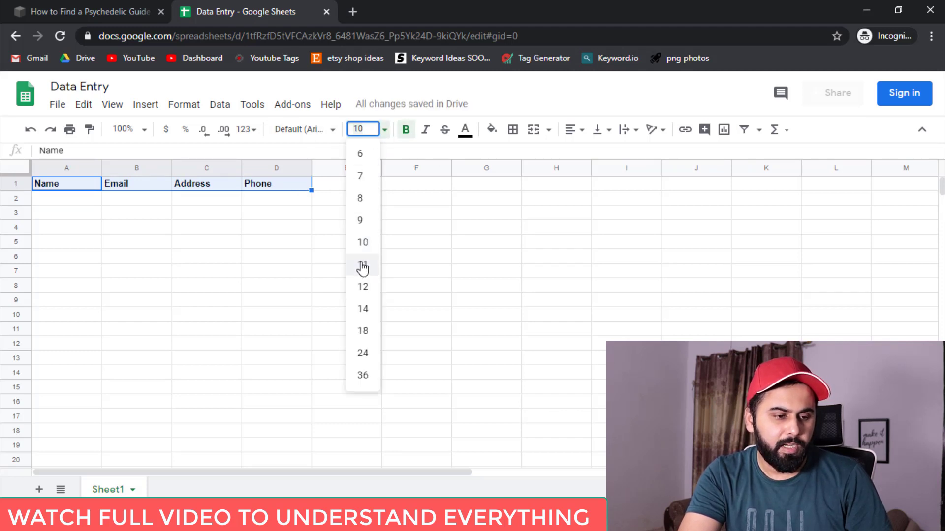
{"action": "left_click", "coordinate": [363, 309]}
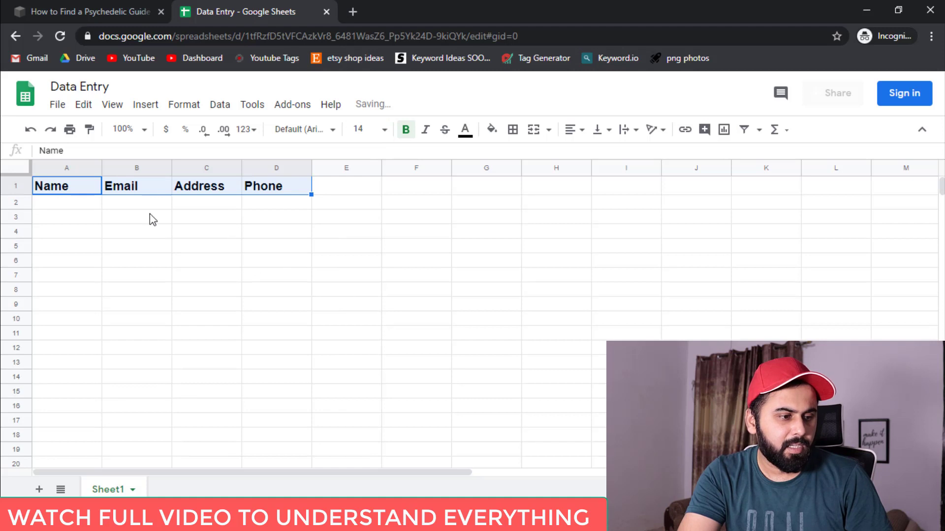
{"action": "left_click", "coordinate": [490, 131]}
{"action": "left_click", "coordinate": [544, 196]}
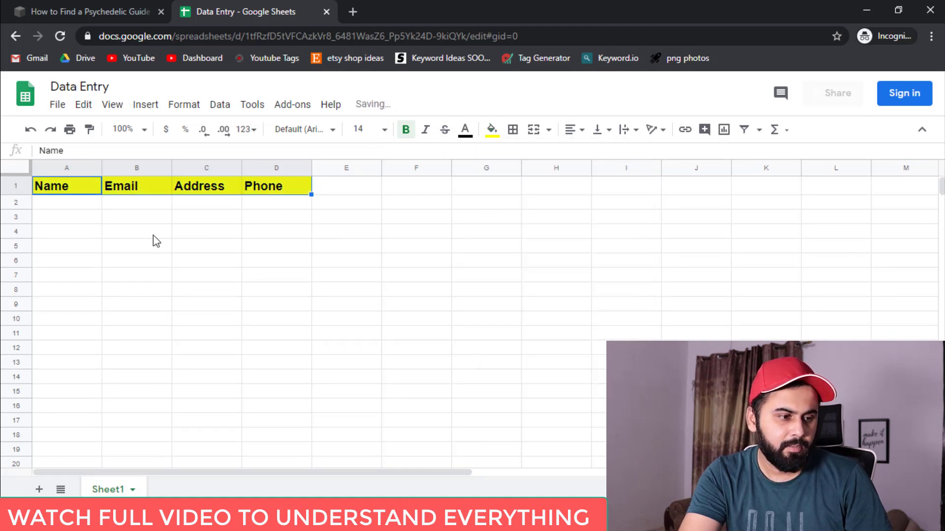
Step: Apply all borders to the header cells A1:D1
{"action": "left_click", "coordinate": [157, 217]}
{"action": "left_click_drag", "start_coordinate": [64, 187], "coordinate": [323, 187]}
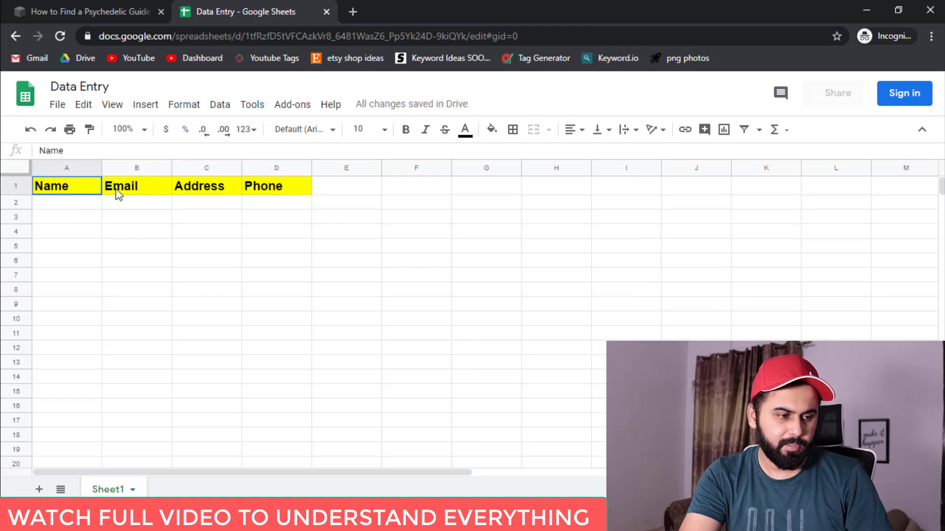
{"action": "left_click_drag", "start_coordinate": [56, 191], "coordinate": [279, 188]}
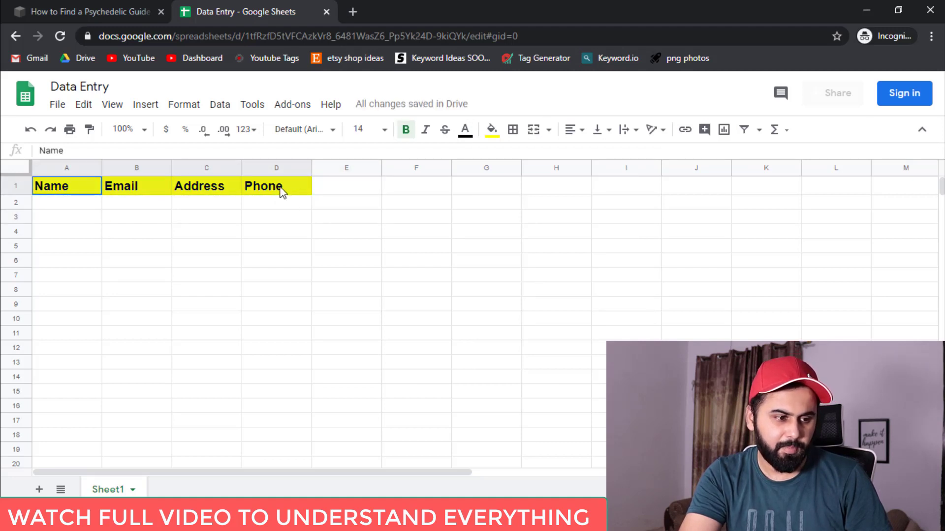
{"action": "left_click", "coordinate": [514, 132]}
{"action": "left_click", "coordinate": [232, 219]}
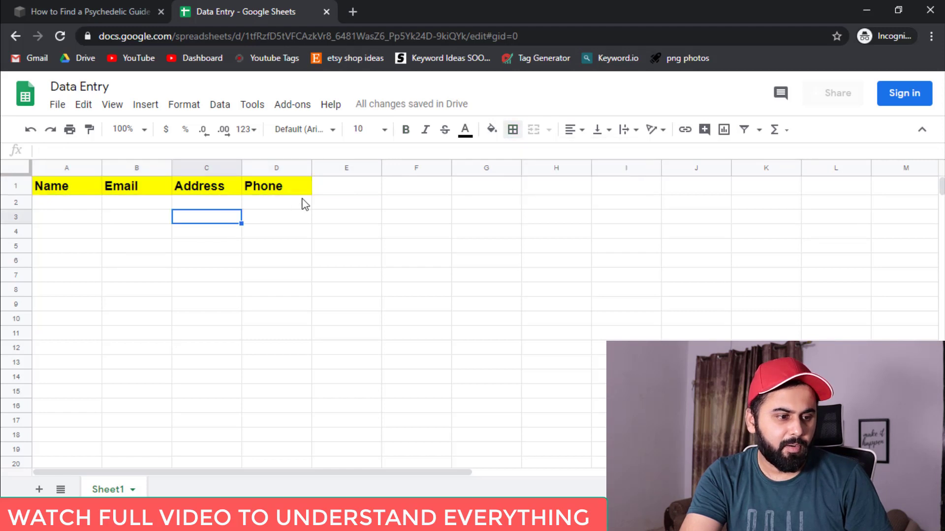
{"action": "left_click_drag", "start_coordinate": [79, 192], "coordinate": [257, 187]}
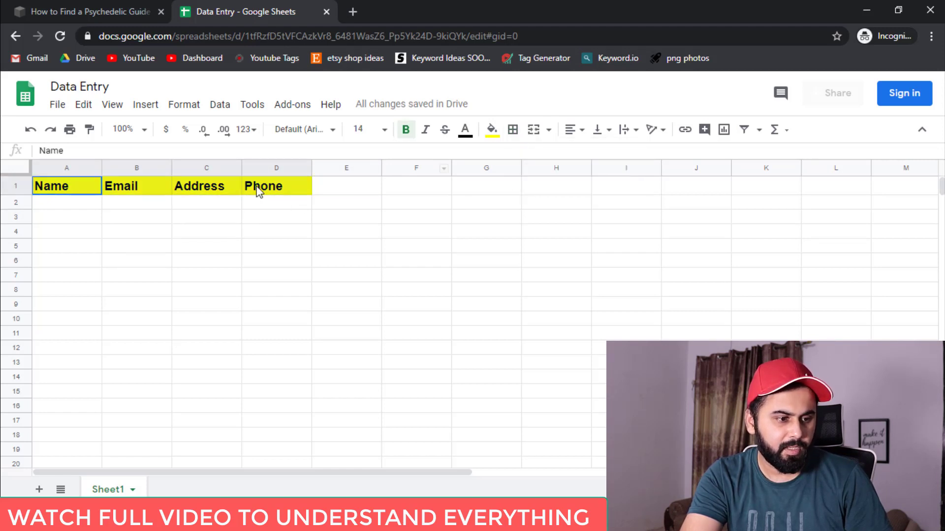
{"action": "left_click", "coordinate": [513, 131]}
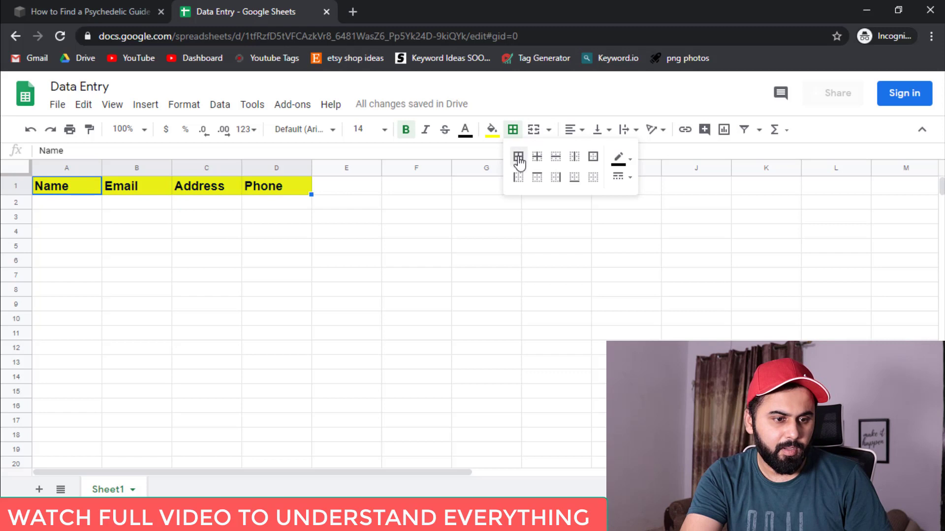
{"action": "left_click", "coordinate": [518, 158]}
{"action": "left_click", "coordinate": [322, 218]}
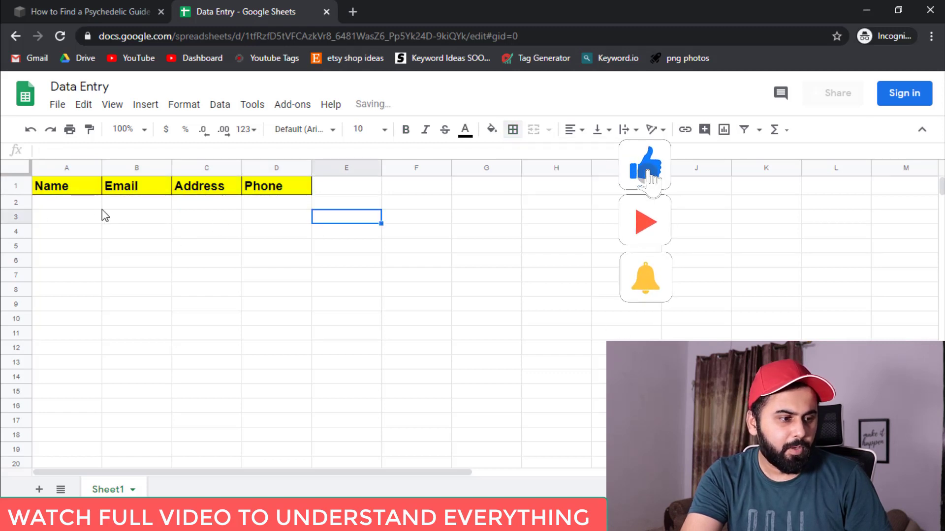
Step: Widen columns A, B and C to fit names, emails and addresses
{"action": "left_click_drag", "start_coordinate": [102, 168], "coordinate": [127, 168]}
{"action": "left_click_drag", "start_coordinate": [197, 167], "coordinate": [255, 169]}
{"action": "left_click_drag", "start_coordinate": [323, 168], "coordinate": [377, 167]}
{"action": "left_click", "coordinate": [123, 219]}
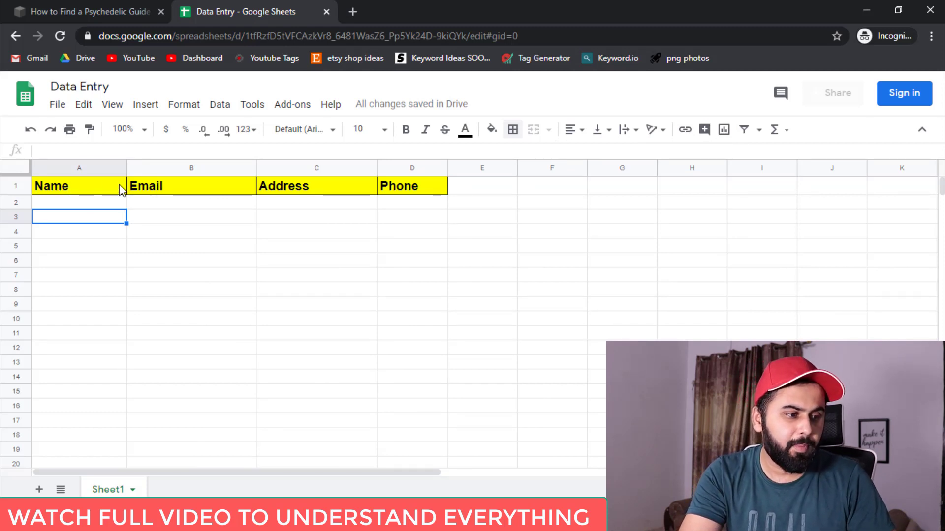
Step: Rename the A1 header from Name to First Name
{"action": "left_click", "coordinate": [89, 192]}
{"action": "double_click", "coordinate": [50, 185]}
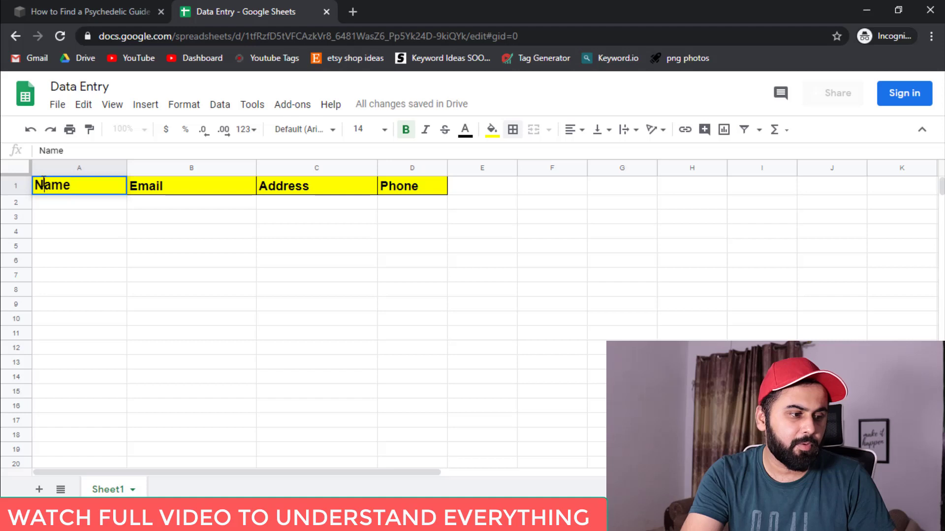
{"action": "type", "text": "First"}
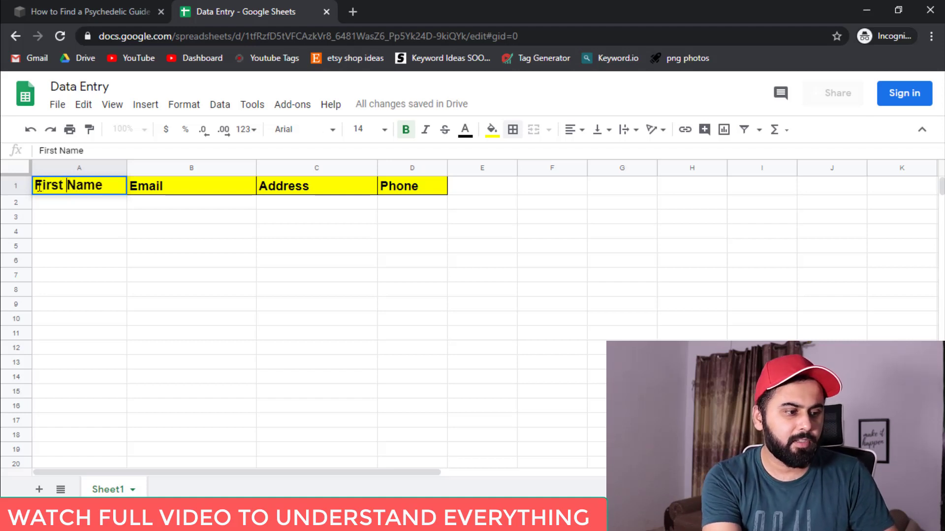
{"action": "left_click", "coordinate": [232, 219]}
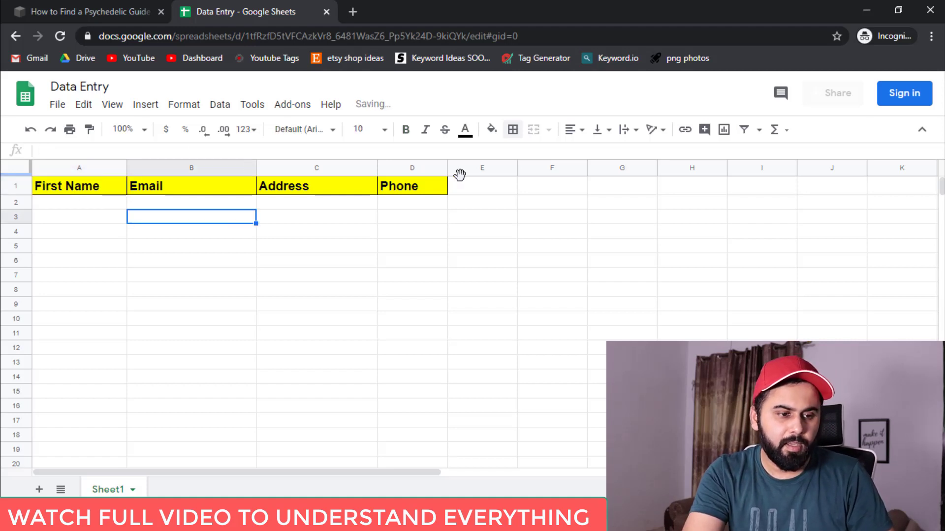
Step: Copy the formatted Phone header into E1 and retitle it Last Name
{"action": "left_click", "coordinate": [486, 191]}
{"action": "key", "text": "Left"}
{"action": "key", "text": "ctrl+c"}
{"action": "key", "text": "Right"}
{"action": "key", "text": "ctrl+v"}
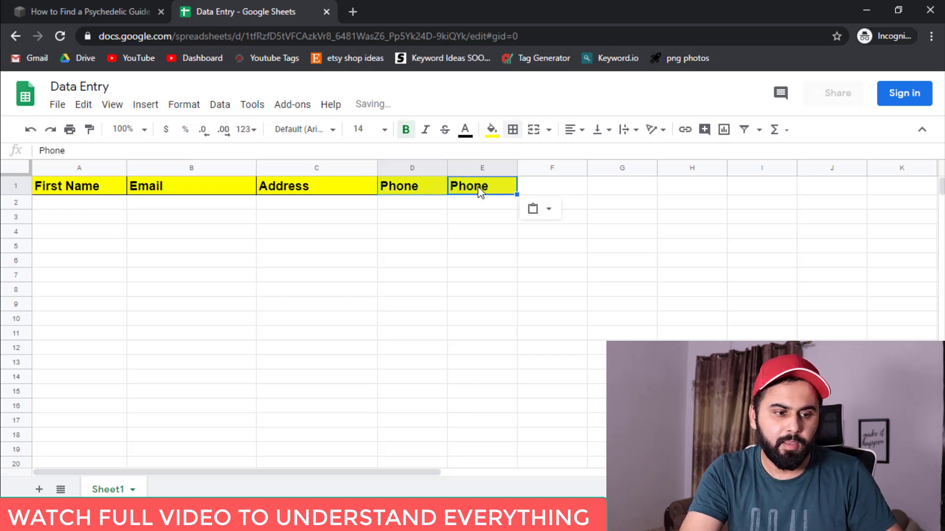
{"action": "double_click", "coordinate": [496, 187]}
{"action": "type", "text": "Las"}
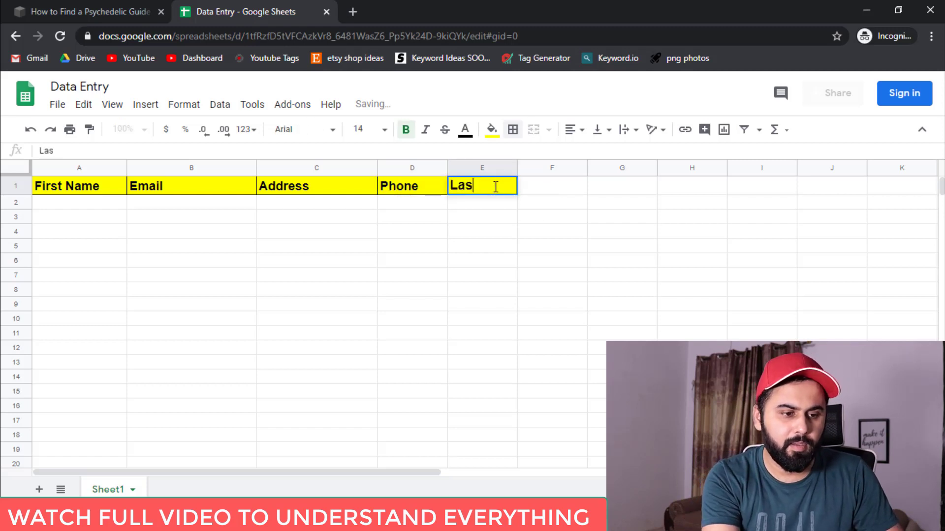
{"action": "type", "text": "t Name"}
{"action": "key", "text": "Return"}
Step: Move the Last Name column to column B, beside First Name
{"action": "key", "text": "Down"}
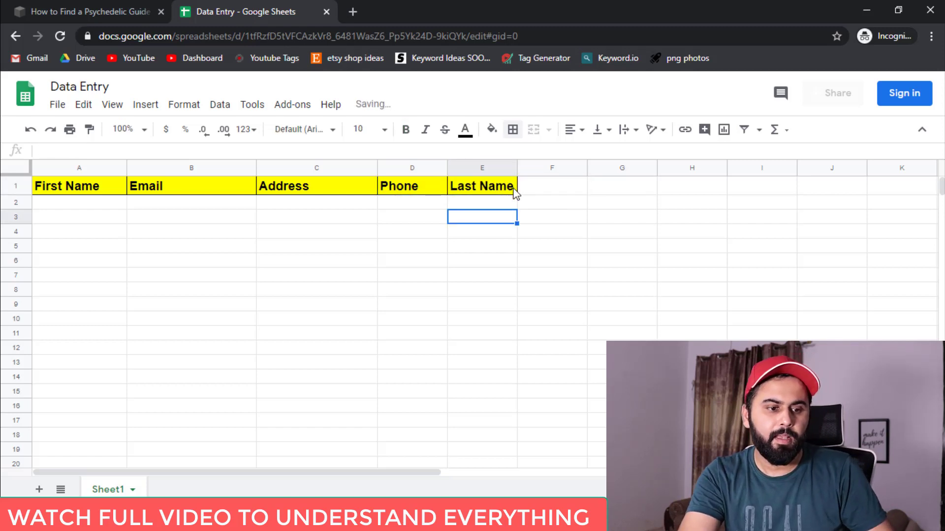
{"action": "left_click", "coordinate": [487, 170]}
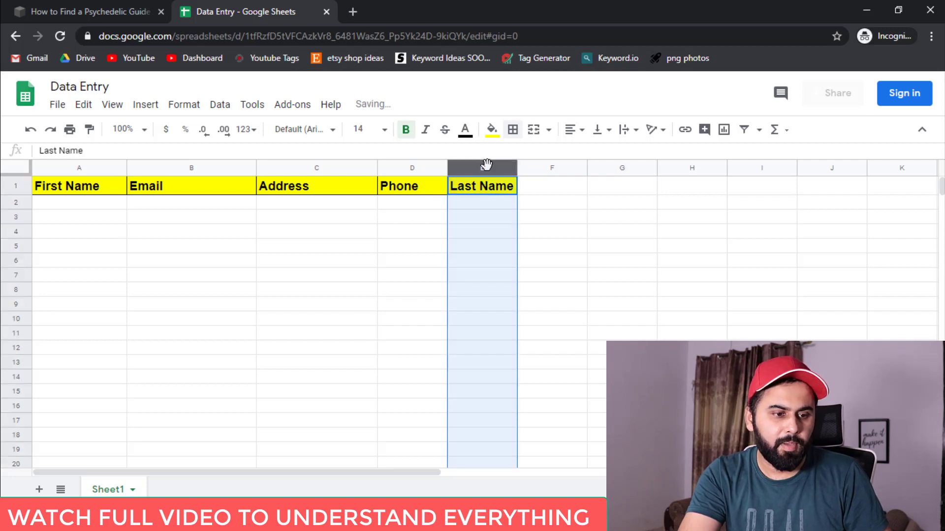
{"action": "left_click_drag", "start_coordinate": [487, 170], "coordinate": [198, 205]}
{"action": "left_click", "coordinate": [221, 266]}
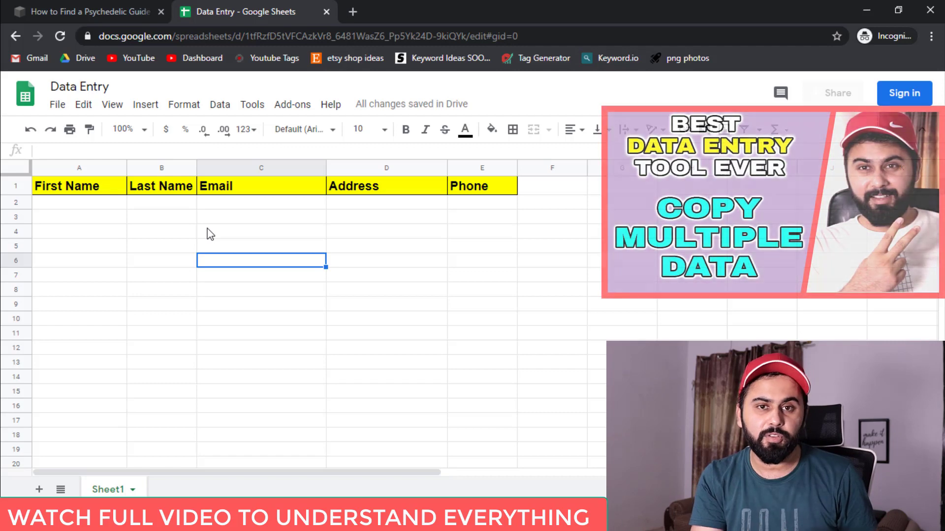
Step: Copy the first Arizona provider's name, phone number and email address from the listing
{"action": "key", "text": "ctrl+Tab"}
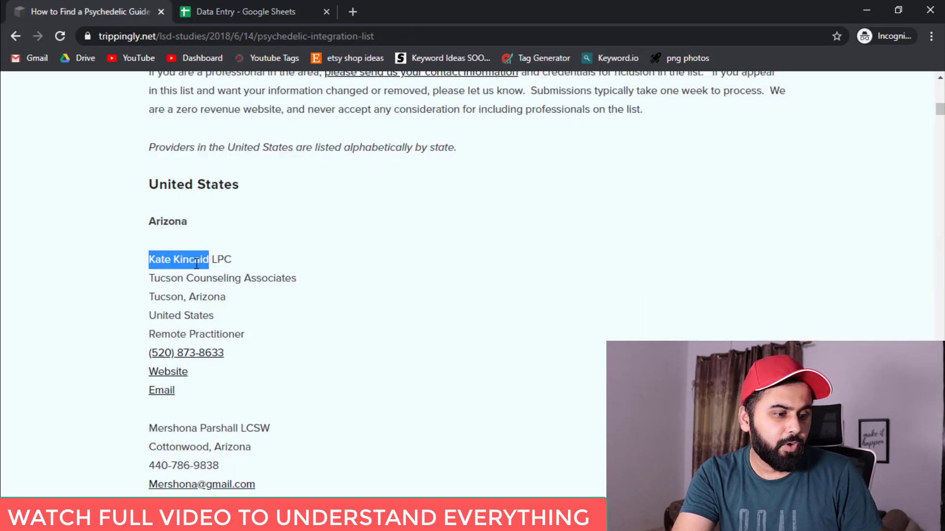
{"action": "left_click", "coordinate": [158, 280]}
{"action": "double_click", "coordinate": [158, 257]}
{"action": "left_click", "coordinate": [181, 259]}
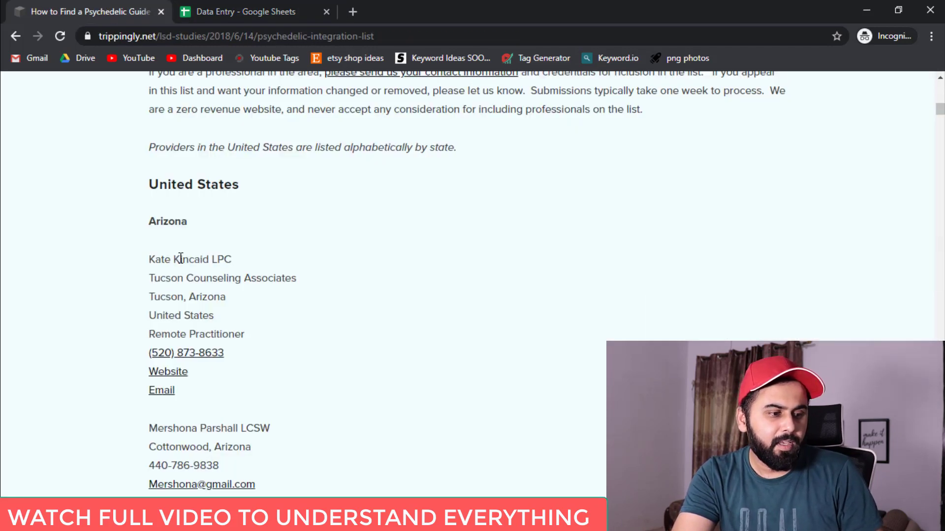
{"action": "left_click_drag", "start_coordinate": [167, 261], "coordinate": [186, 264]}
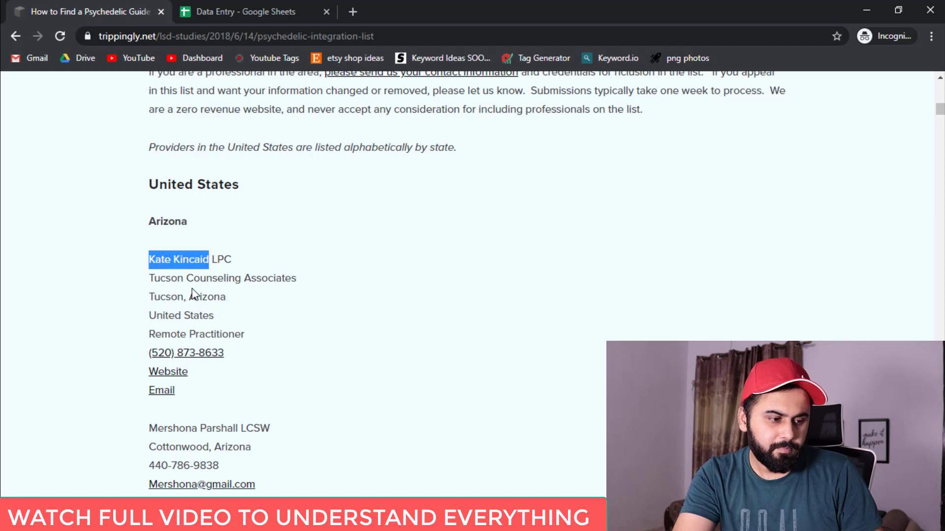
{"action": "left_click", "coordinate": [236, 355]}
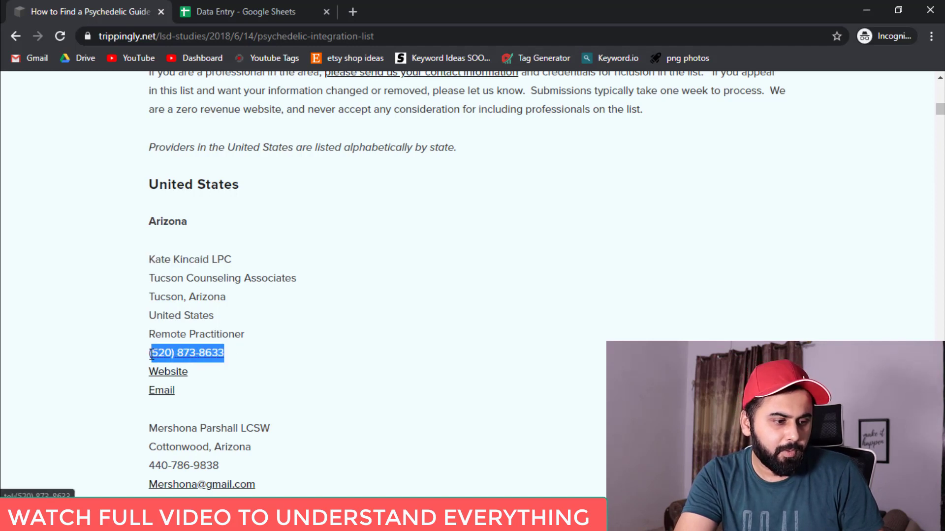
{"action": "right_click", "coordinate": [166, 391]}
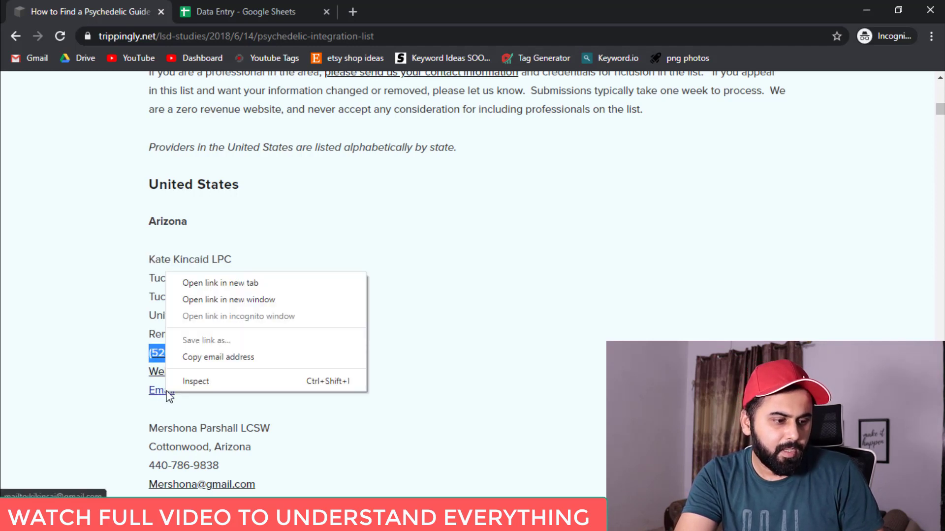
{"action": "left_click", "coordinate": [211, 358]}
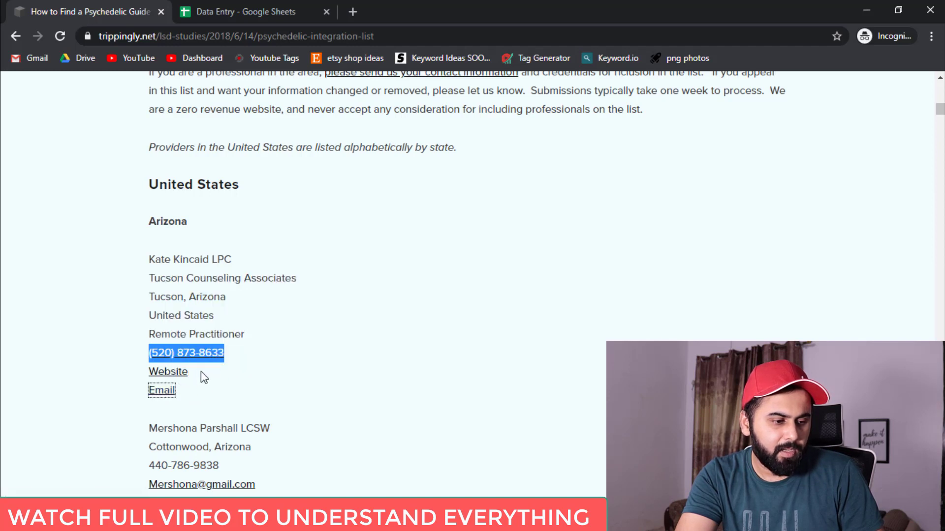
Step: Open the provider's website in a new tab and return to the Data Entry sheet
{"action": "right_click", "coordinate": [178, 375]}
{"action": "left_click", "coordinate": [216, 457]}
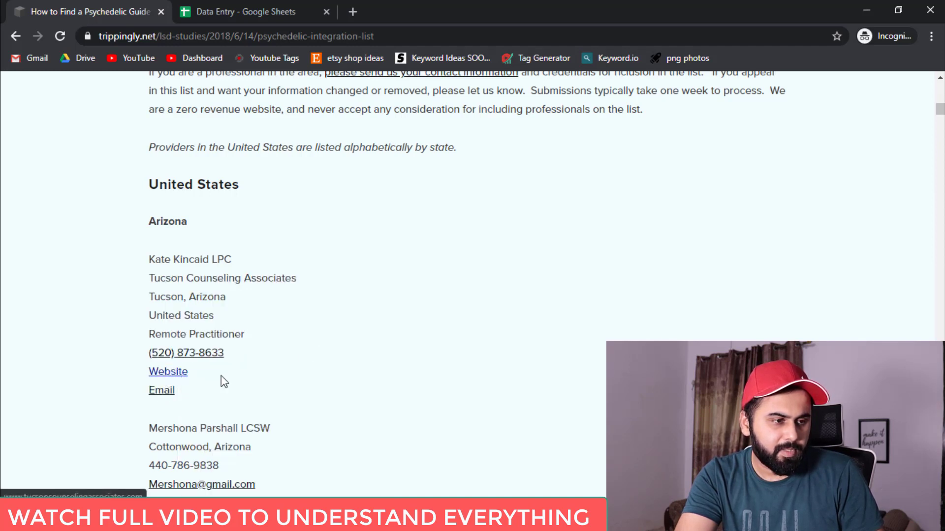
{"action": "left_click", "coordinate": [365, 12]}
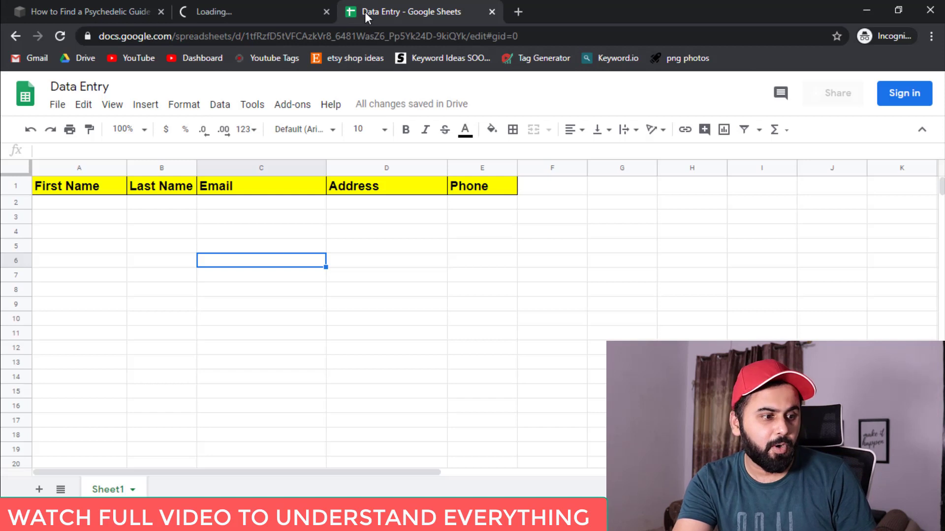
Step: Paste the provider's name into A2 and move the surname into B2
{"action": "left_click", "coordinate": [118, 204]}
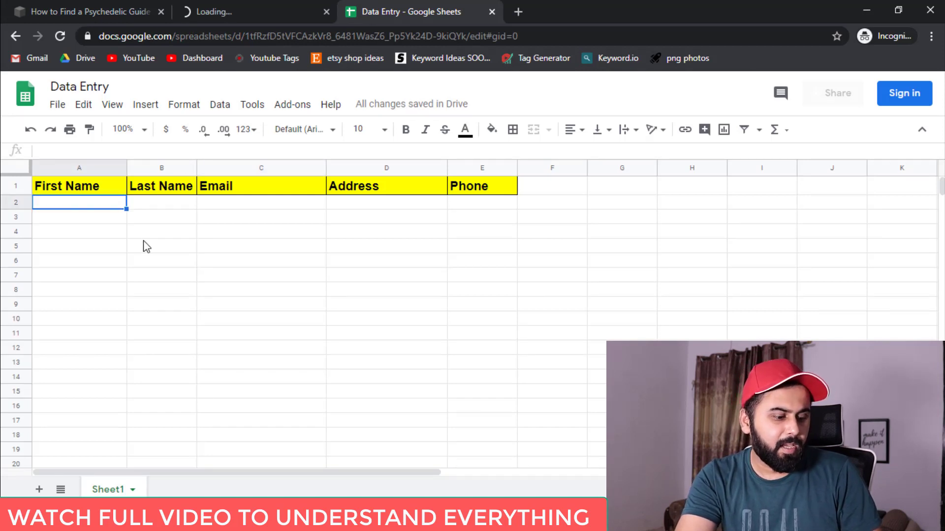
{"action": "key", "text": "ctrl+grave"}
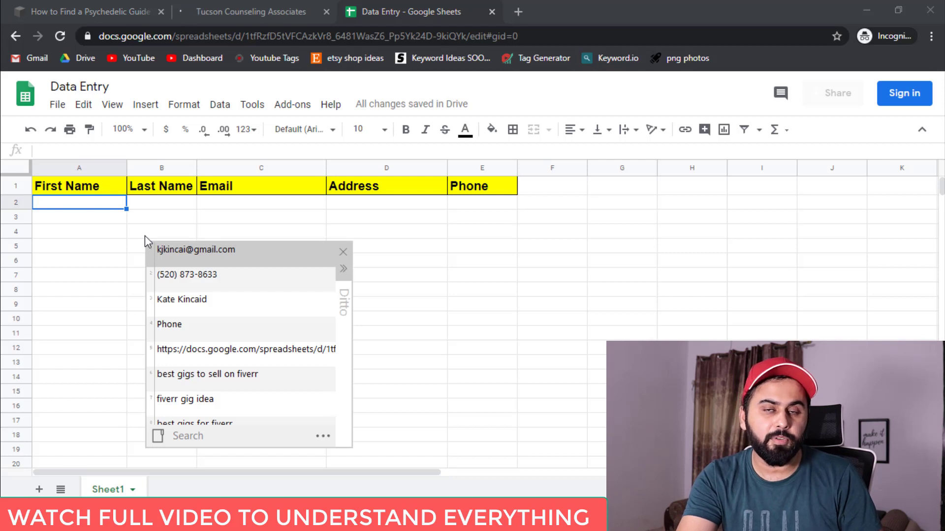
{"action": "mouse_move", "coordinate": [182, 300]}
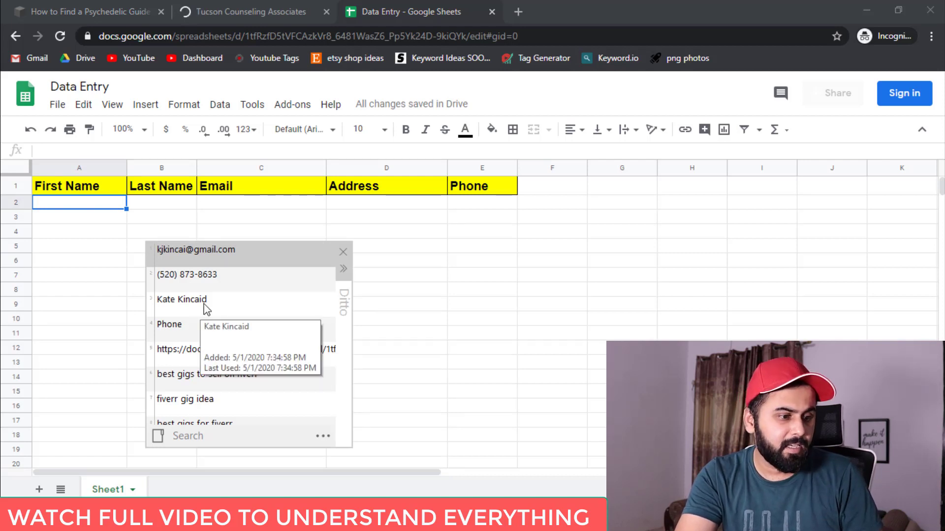
{"action": "double_click", "coordinate": [200, 304]}
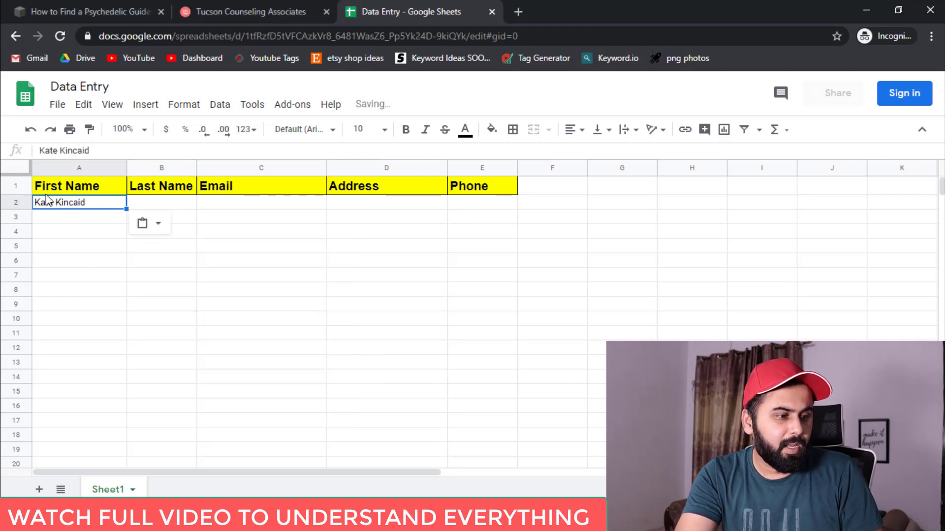
{"action": "double_click", "coordinate": [74, 202]}
{"action": "key", "text": "ctrl+x"}
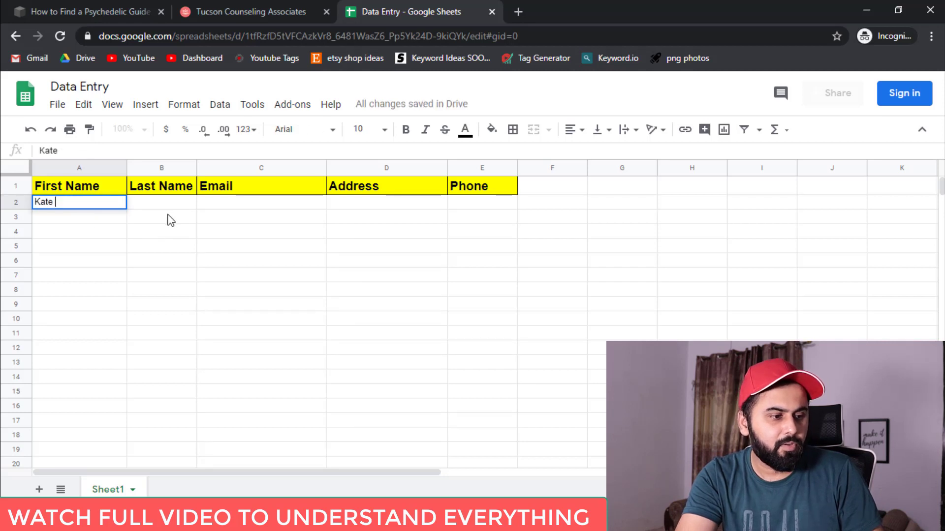
{"action": "left_click", "coordinate": [182, 205]}
{"action": "key", "text": "ctrl+v"}
{"action": "left_click", "coordinate": [164, 219]}
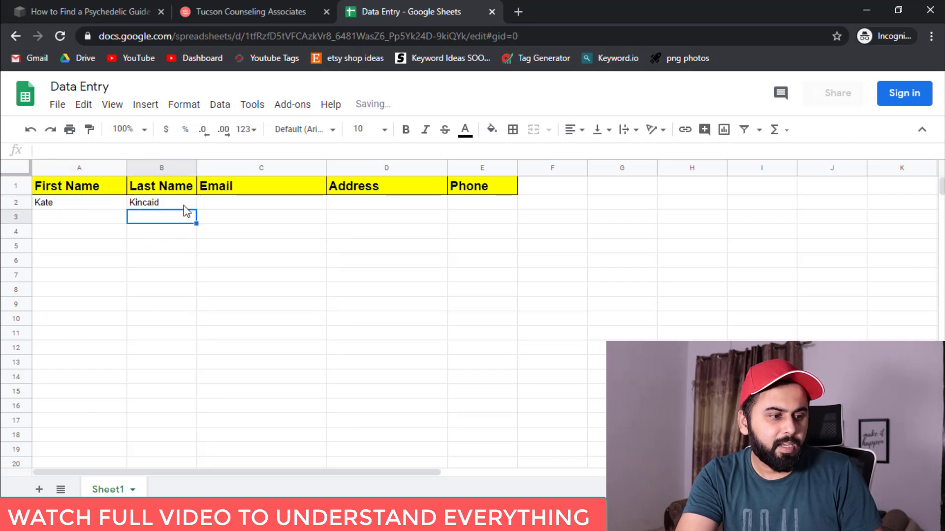
Step: Paste the provider's email address into C2 from clipboard history
{"action": "left_click", "coordinate": [250, 205]}
{"action": "key", "text": "ctrl+grave"}
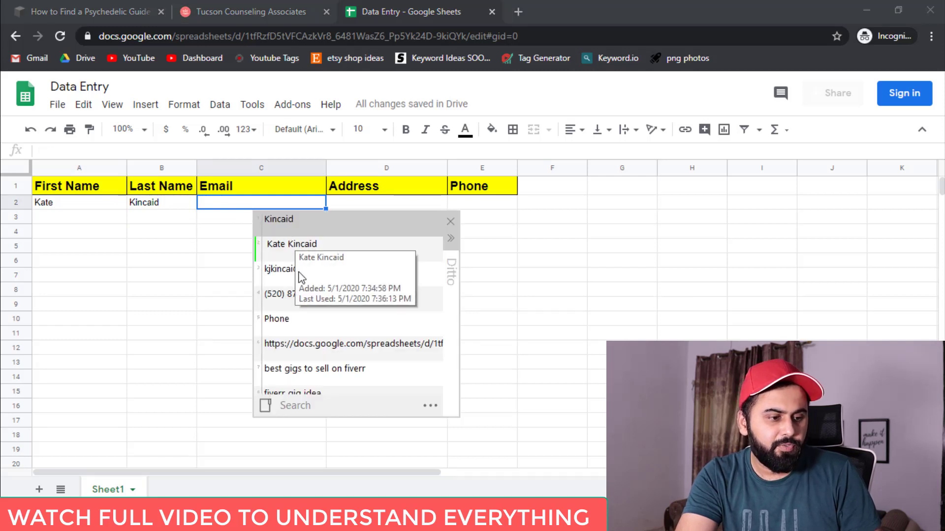
{"action": "double_click", "coordinate": [333, 270]}
{"action": "left_click", "coordinate": [245, 256]}
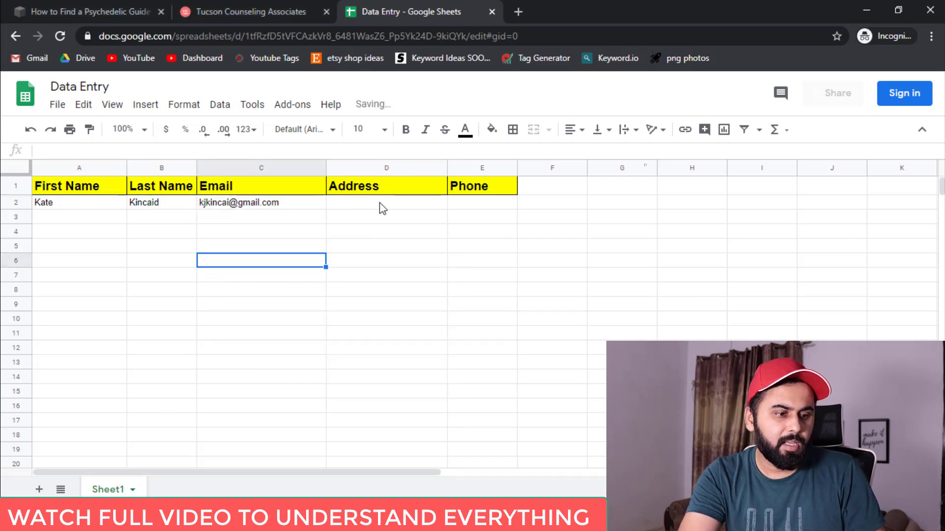
Step: Copy the provider's city and state from the listing into D2
{"action": "left_click", "coordinate": [430, 205]}
{"action": "left_click", "coordinate": [138, 11]}
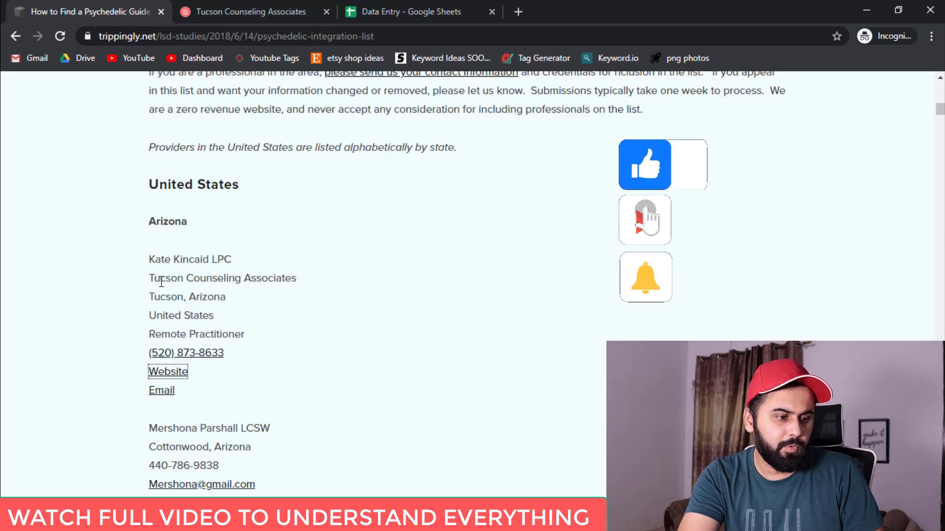
{"action": "left_click_drag", "start_coordinate": [167, 297], "coordinate": [209, 304]}
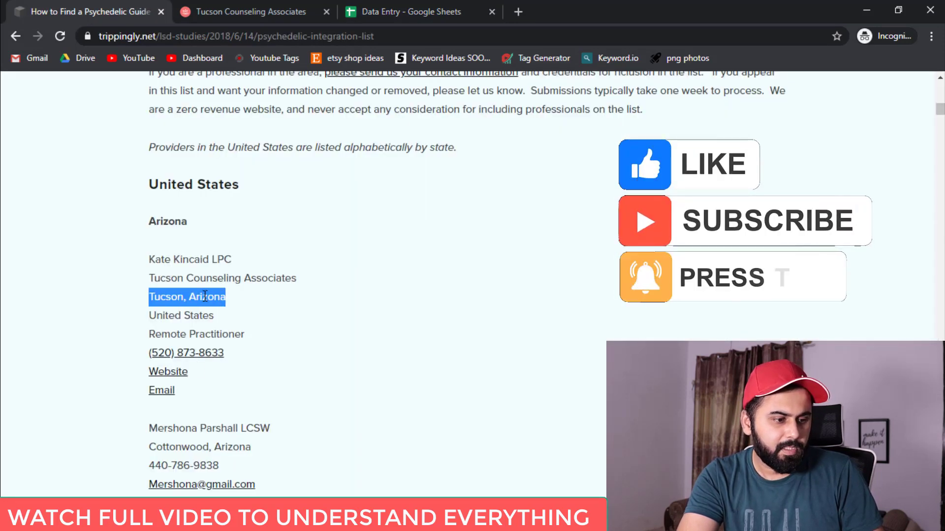
{"action": "left_click", "coordinate": [443, 12]}
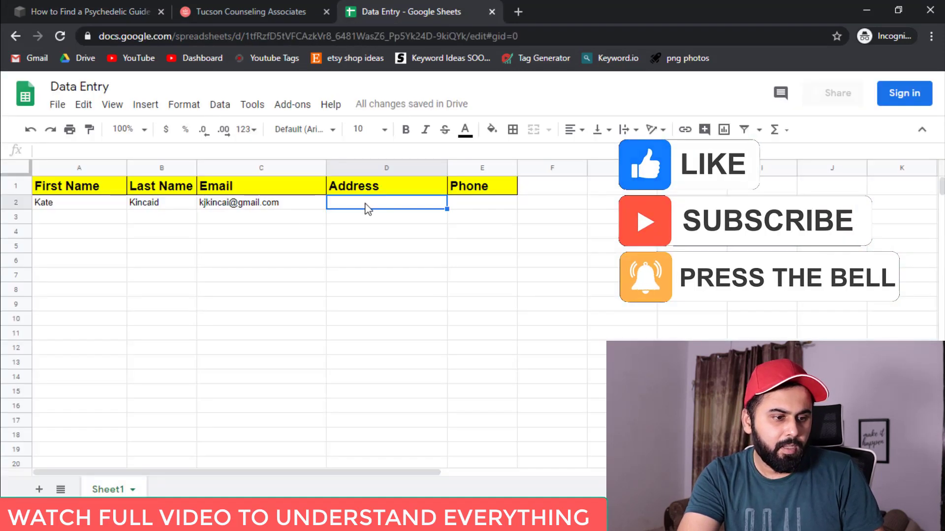
{"action": "key", "text": "ctrl+v"}
Step: Copy the formatted Phone header into F1 for a new column
{"action": "left_click", "coordinate": [507, 190]}
{"action": "key", "text": "ctrl+c"}
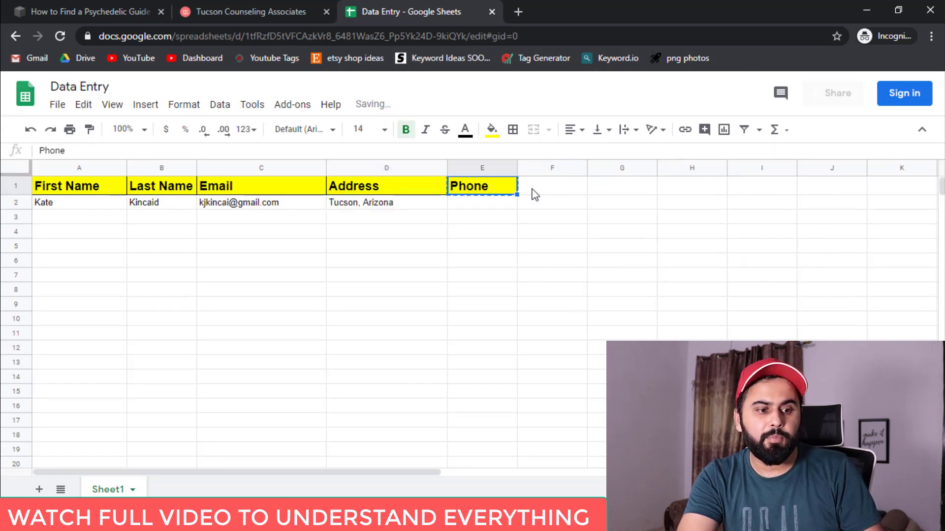
{"action": "left_click", "coordinate": [535, 190]}
{"action": "key", "text": "ctrl+v"}
Step: Retitle the F1 header Company Name and autofit column F
{"action": "double_click", "coordinate": [553, 185]}
{"action": "double_click", "coordinate": [553, 184]}
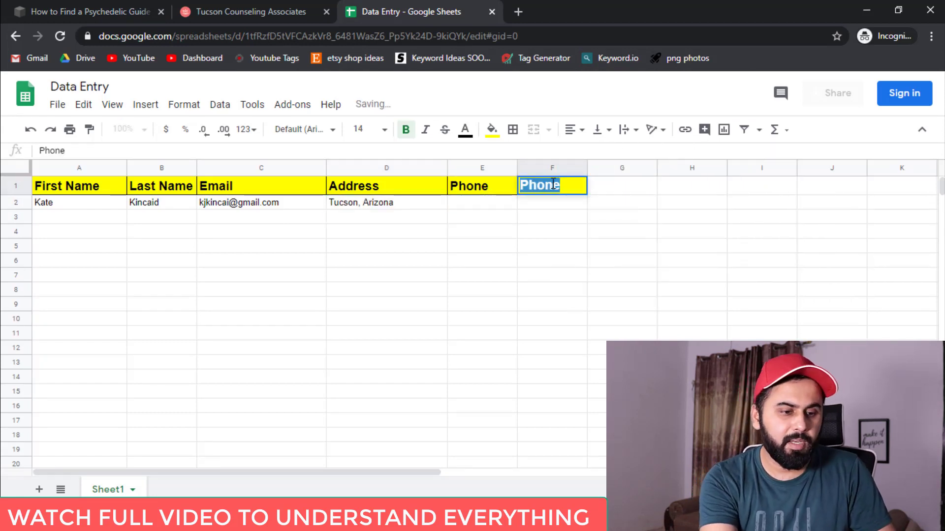
{"action": "type", "text": "Company Name"}
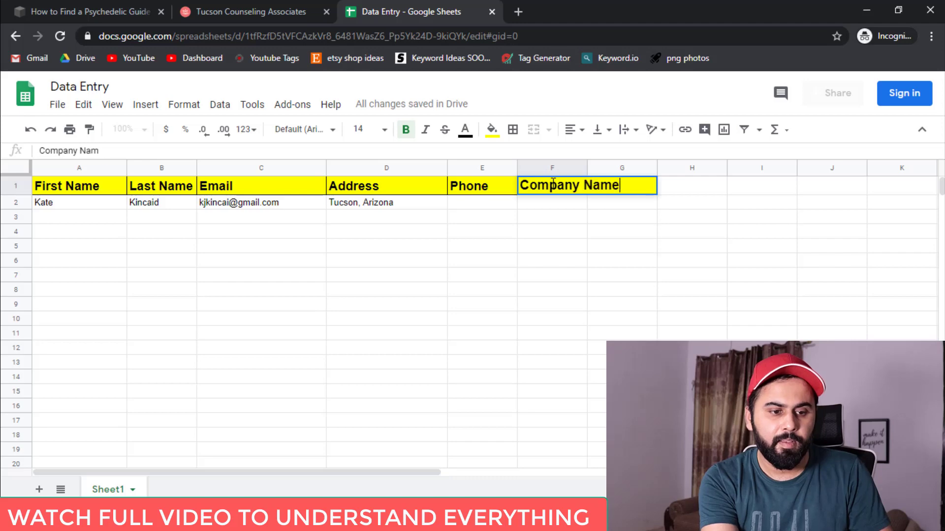
{"action": "key", "text": "Return"}
{"action": "double_click", "coordinate": [587, 169]}
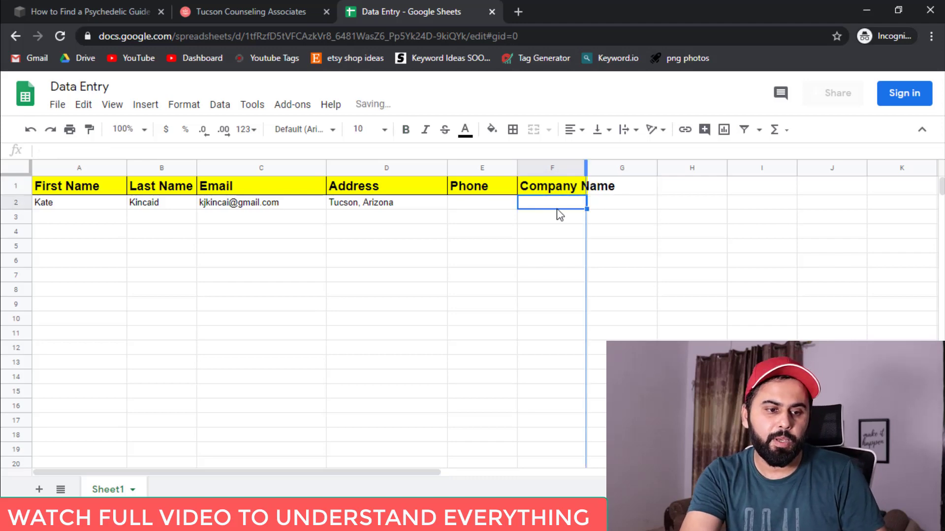
Step: Paste the provider's phone number into E2 from clipboard history
{"action": "left_click", "coordinate": [292, 5]}
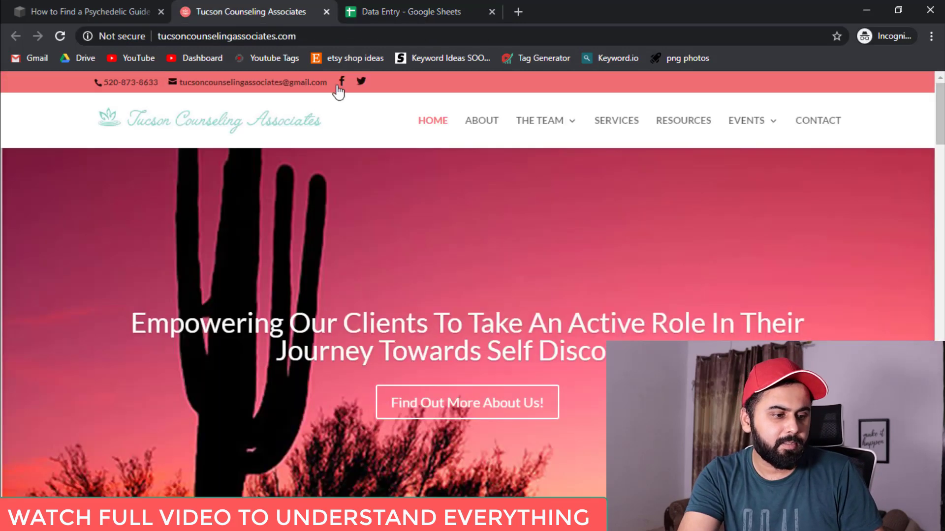
{"action": "key", "text": "ctrl+Tab"}
{"action": "left_click", "coordinate": [502, 205]}
{"action": "key", "text": "ctrl+grave"}
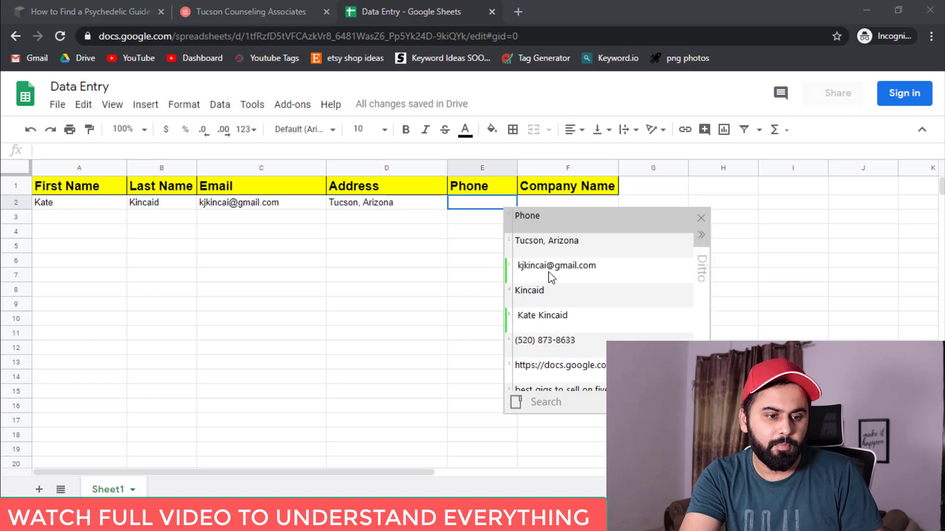
{"action": "double_click", "coordinate": [560, 345]}
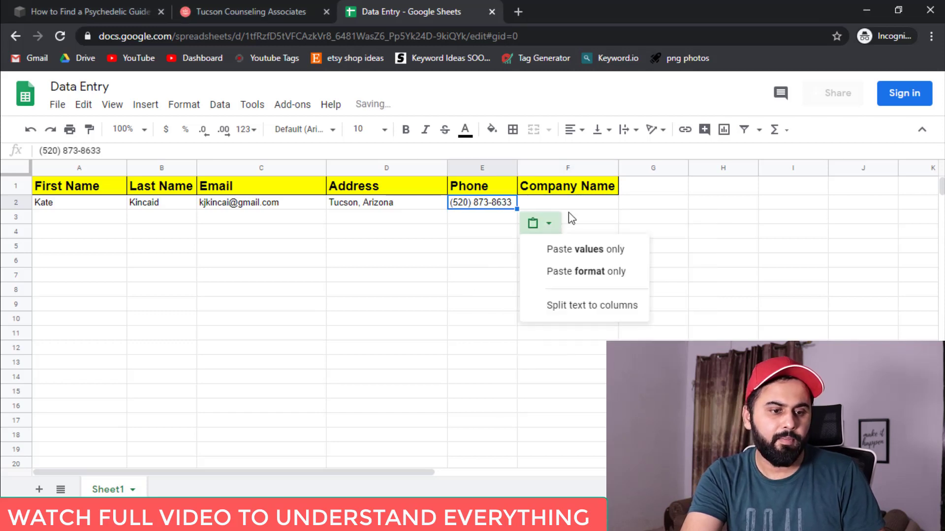
Step: Add the header Website in G1
{"action": "left_click", "coordinate": [654, 186]}
{"action": "type", "text": "Website"}
{"action": "key", "text": "Return"}
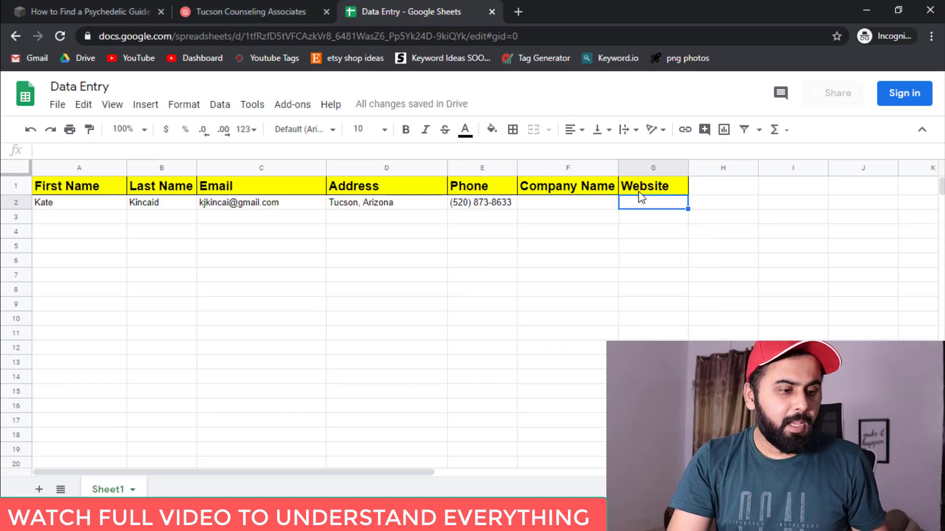
Step: Copy the provider's website address and paste it into G2
{"action": "left_click", "coordinate": [274, 7]}
{"action": "left_click", "coordinate": [322, 36]}
{"action": "left_click", "coordinate": [428, 8]}
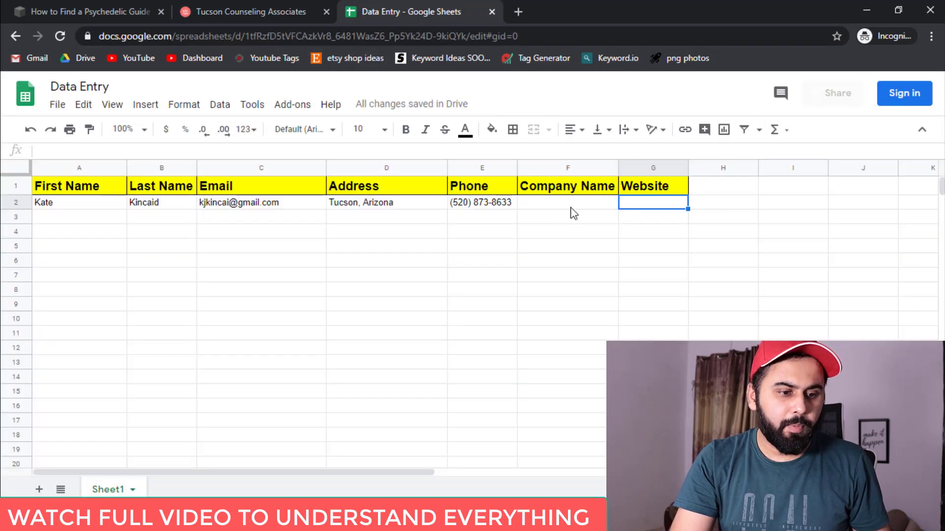
{"action": "left_click", "coordinate": [566, 204]}
{"action": "left_click", "coordinate": [640, 207]}
{"action": "key", "text": "ctrl+v"}
Step: Copy the company name from the listing into F2
{"action": "left_click", "coordinate": [561, 209]}
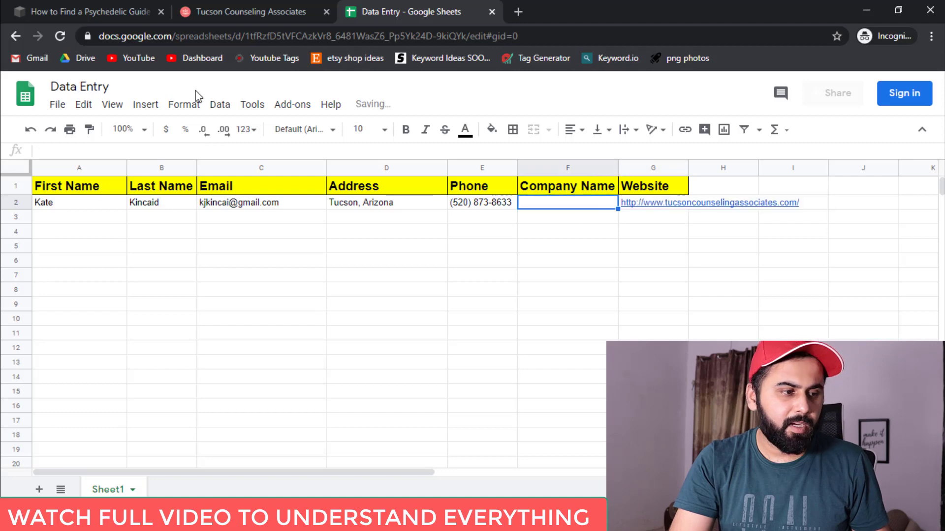
{"action": "left_click", "coordinate": [88, 11]}
{"action": "triple_click", "coordinate": [257, 278]}
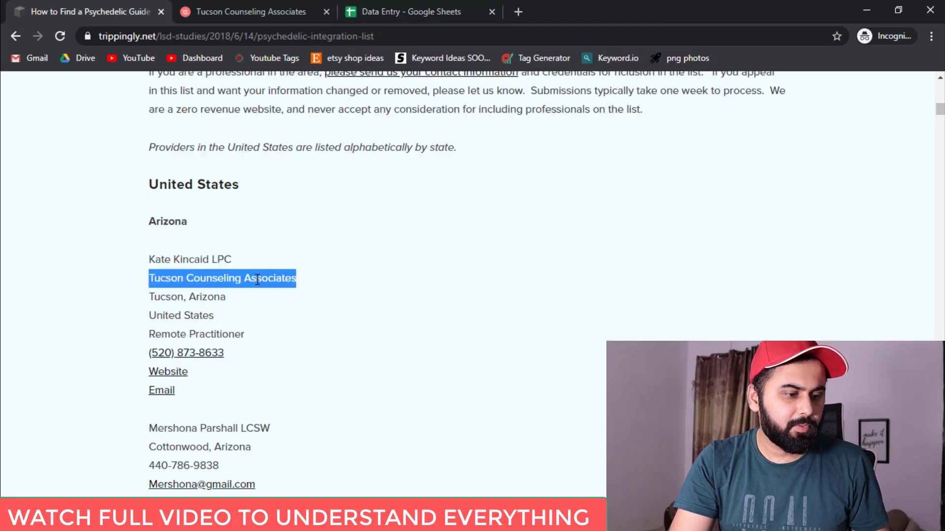
{"action": "left_click", "coordinate": [366, 5]}
{"action": "key", "text": "ctrl+v"}
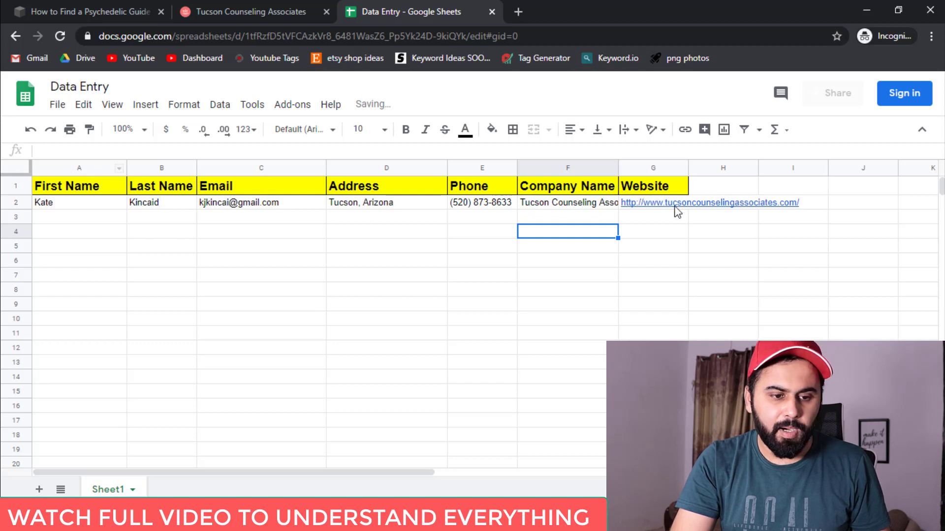
Step: Set text wrapping to Clip for columns A through G
{"action": "left_click_drag", "start_coordinate": [72, 173], "coordinate": [668, 187]}
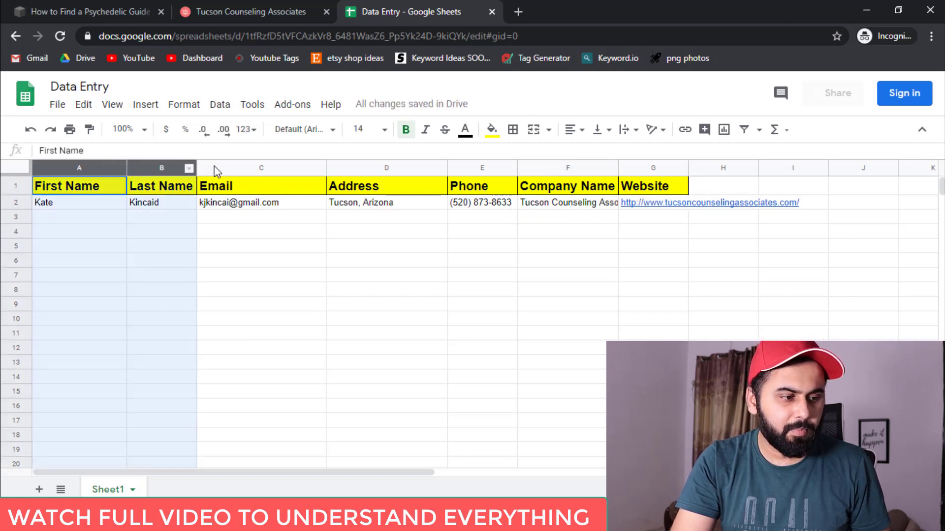
{"action": "left_click", "coordinate": [637, 134]}
{"action": "left_click", "coordinate": [660, 154]}
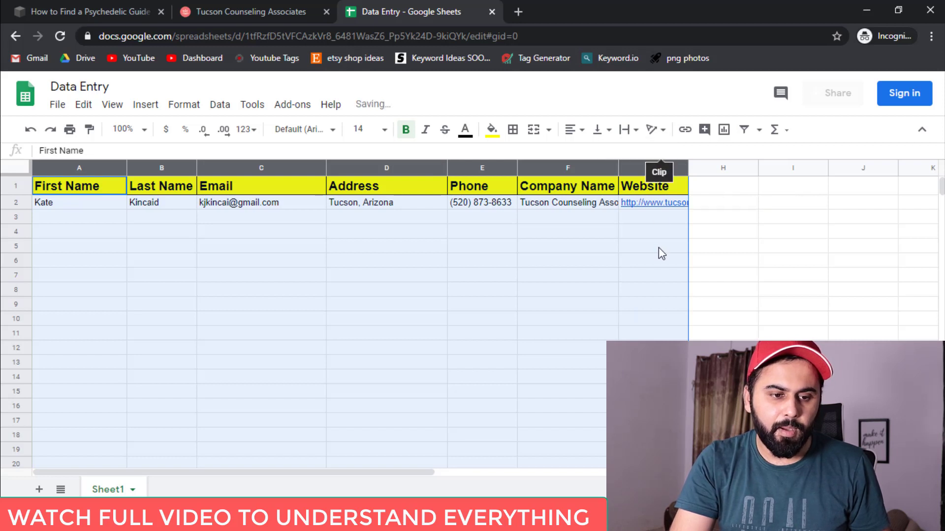
{"action": "left_click", "coordinate": [157, 248]}
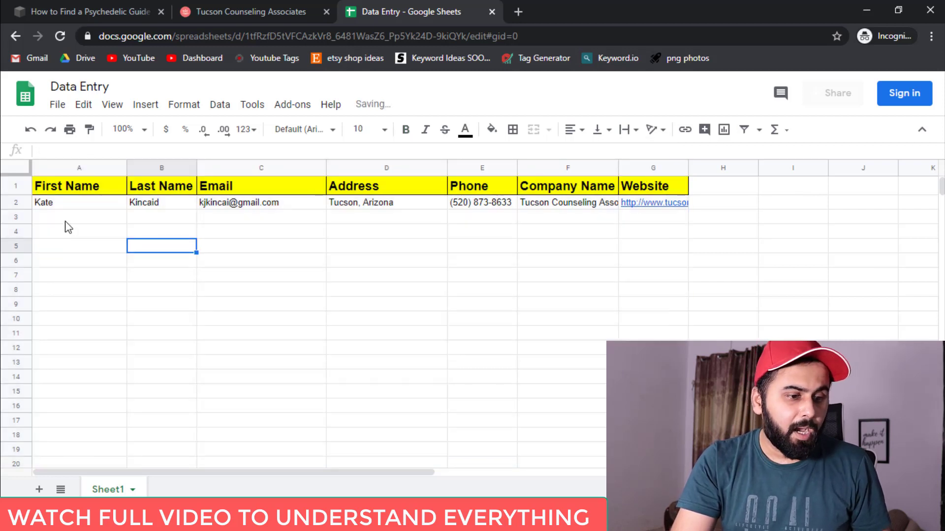
{"action": "middle_click", "coordinate": [228, 6]}
Step: Copy the second Arizona contact's name, city, phone and email, then pick cell A3
{"action": "left_click", "coordinate": [88, 11]}
{"action": "scroll", "coordinate": [212, 276], "scroll_direction": "down", "scroll_amount": 4}
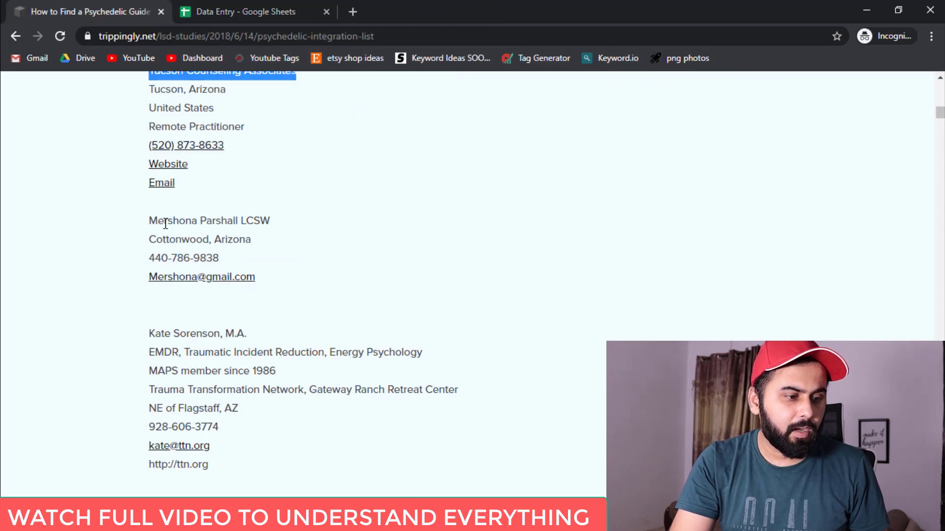
{"action": "left_click_drag", "start_coordinate": [163, 220], "coordinate": [204, 221]}
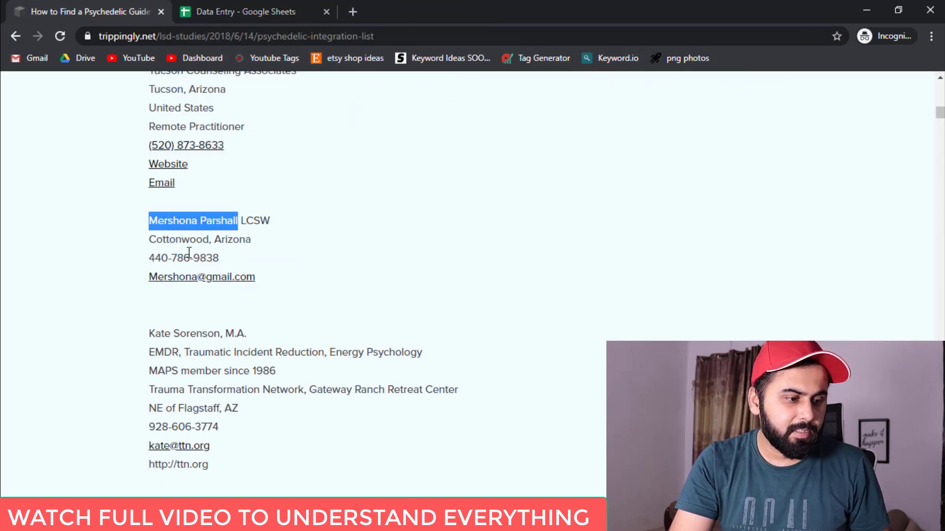
{"action": "left_click_drag", "start_coordinate": [149, 239], "coordinate": [233, 238]}
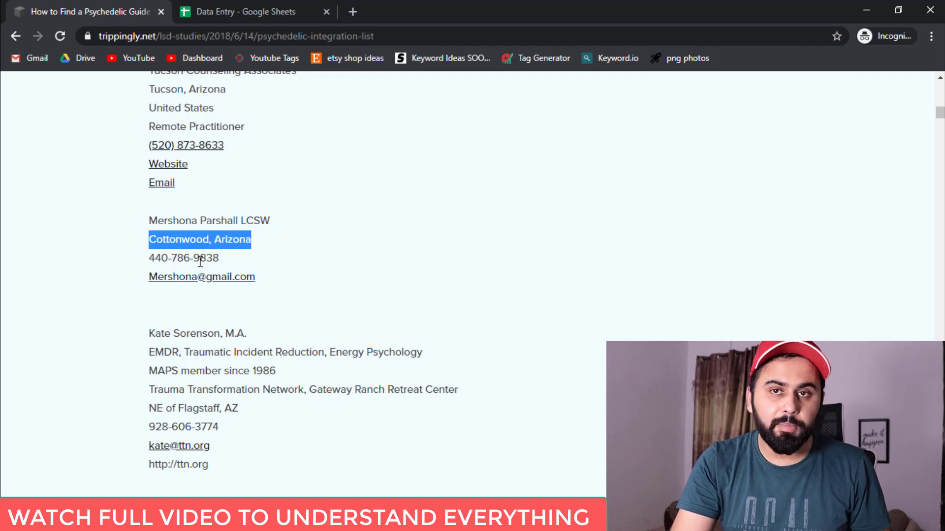
{"action": "left_click_drag", "start_coordinate": [149, 258], "coordinate": [185, 258]}
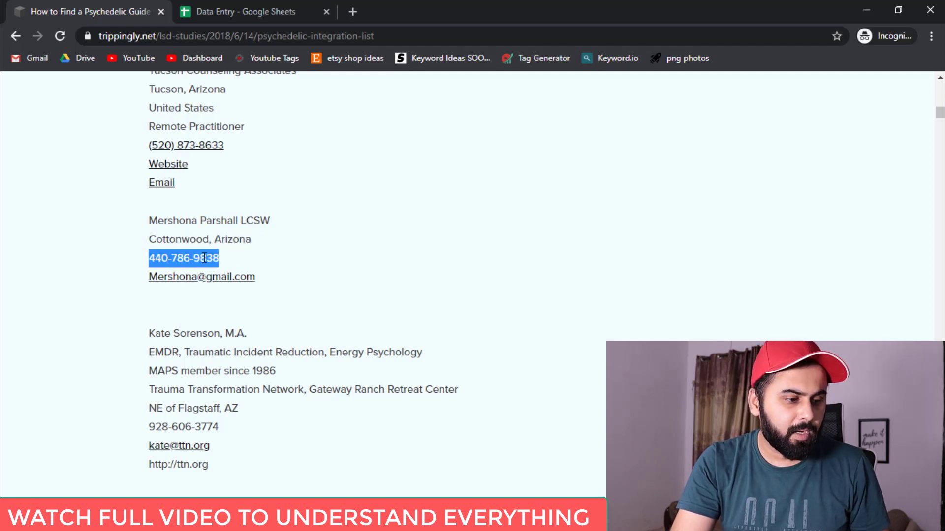
{"action": "right_click", "coordinate": [231, 279]}
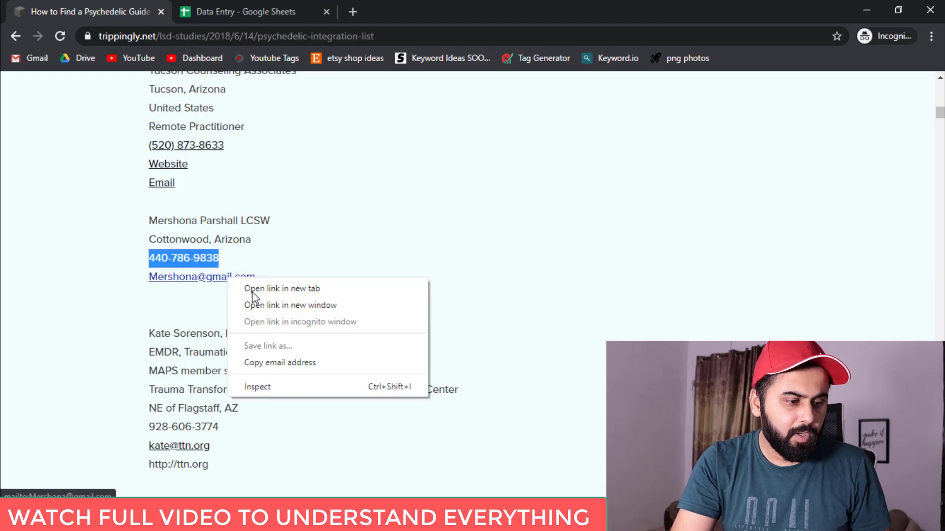
{"action": "left_click", "coordinate": [282, 365]}
{"action": "key", "text": "ctrl+Tab"}
{"action": "left_click", "coordinate": [83, 228]}
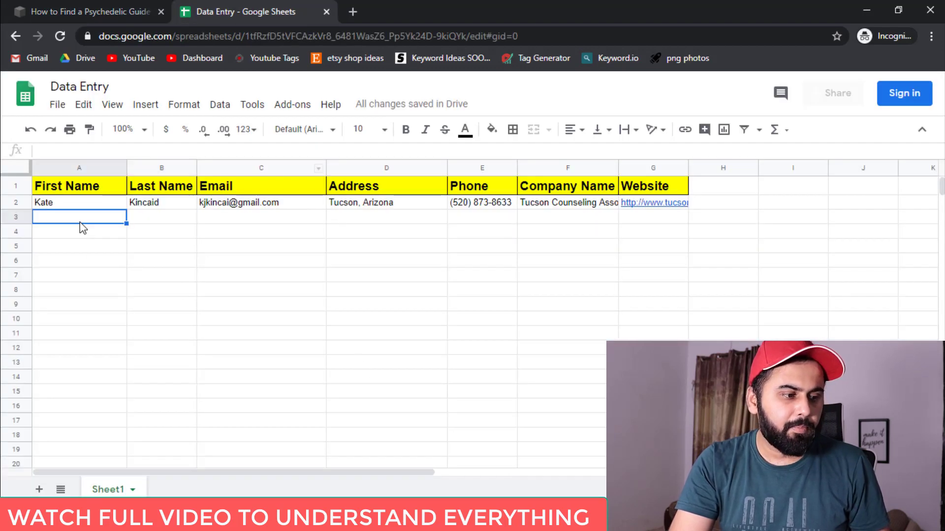
Step: Paste the second contact's full name into A3 and move the last name into B3
{"action": "key", "text": "ctrl+grave"}
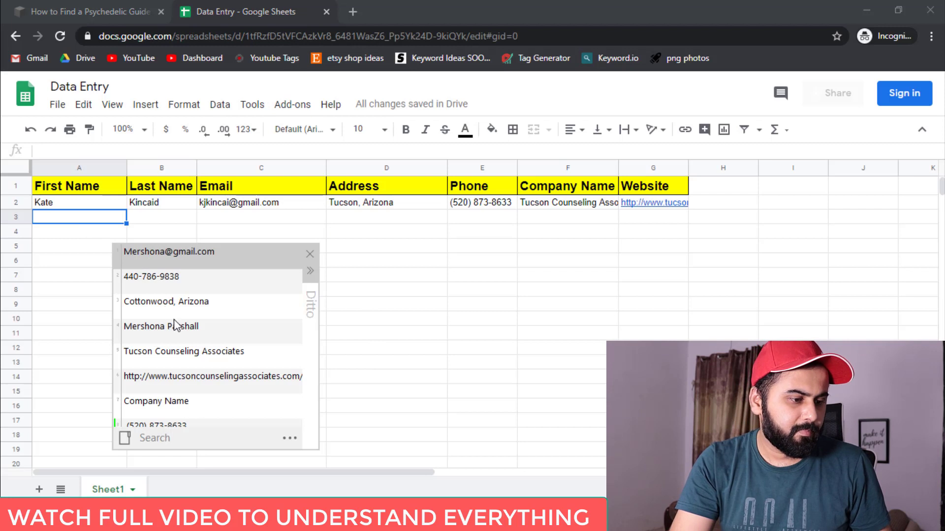
{"action": "double_click", "coordinate": [173, 328]}
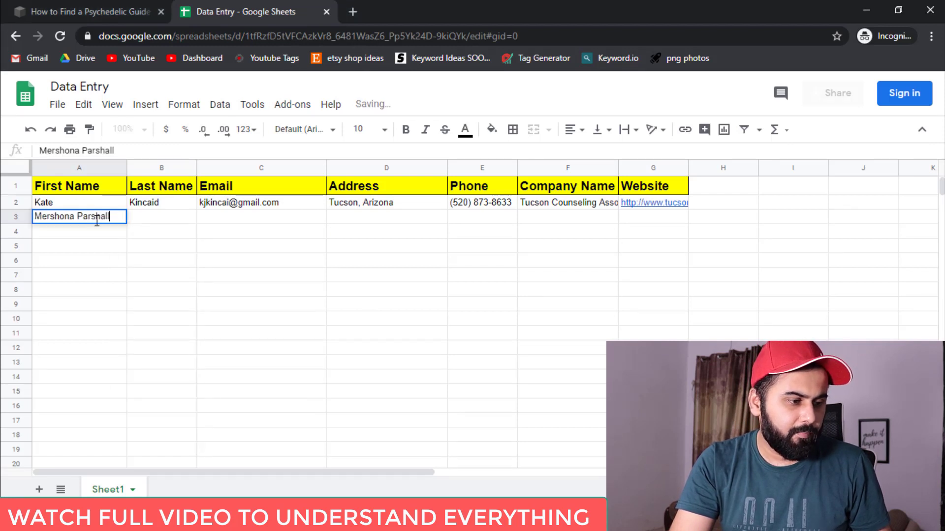
{"action": "key", "text": "ctrl+x"}
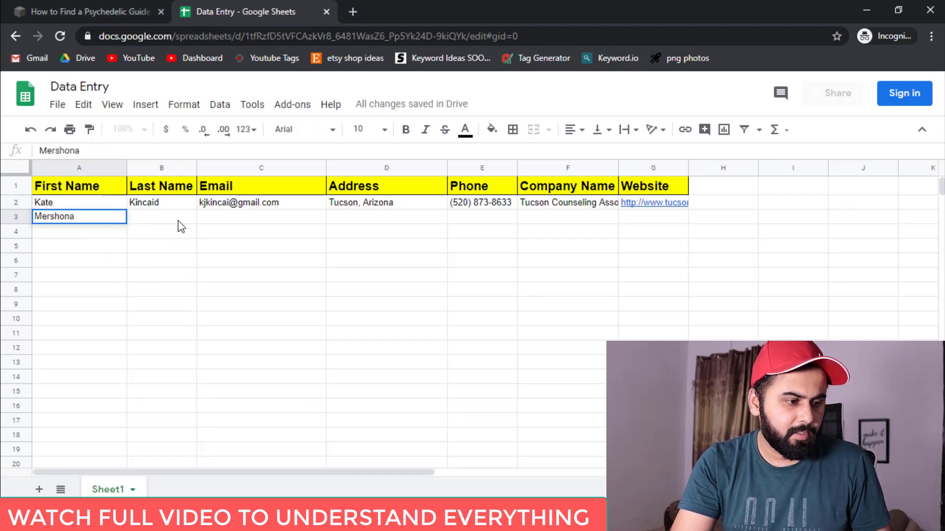
{"action": "double_click", "coordinate": [179, 221]}
{"action": "key", "text": "ctrl+v"}
{"action": "left_click", "coordinate": [173, 246]}
Step: Paste the second contact's email address into C3 from the clipboard history
{"action": "left_click", "coordinate": [249, 220]}
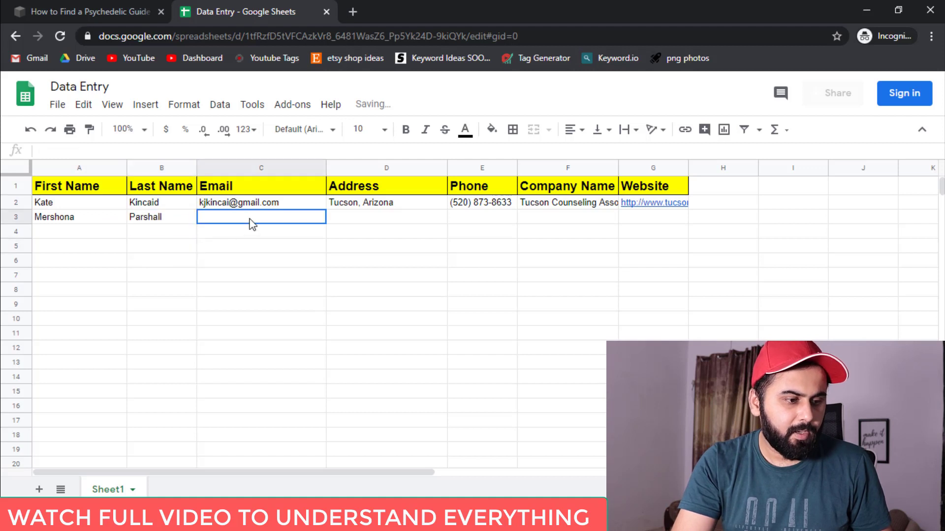
{"action": "key", "text": "ctrl+grave"}
{"action": "double_click", "coordinate": [317, 290]}
{"action": "left_click", "coordinate": [312, 261]}
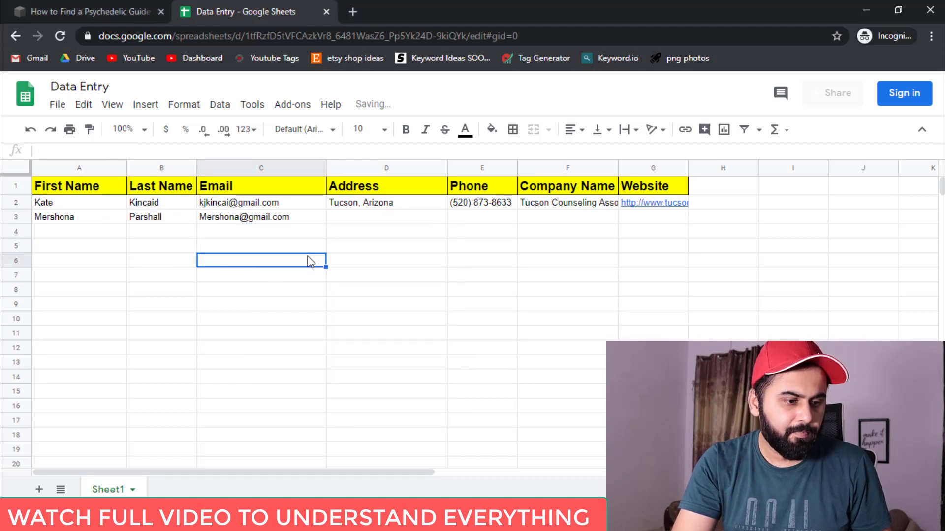
Step: Paste the second contact's city and state into D3
{"action": "left_click", "coordinate": [359, 219]}
{"action": "key", "text": "ctrl+grave"}
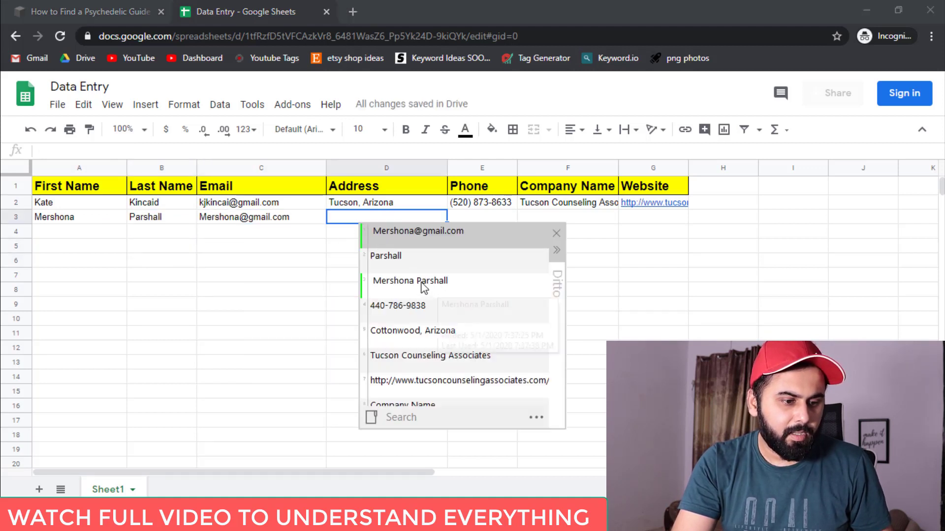
{"action": "key", "text": "Escape"}
{"action": "key", "text": "ctrl+Tab"}
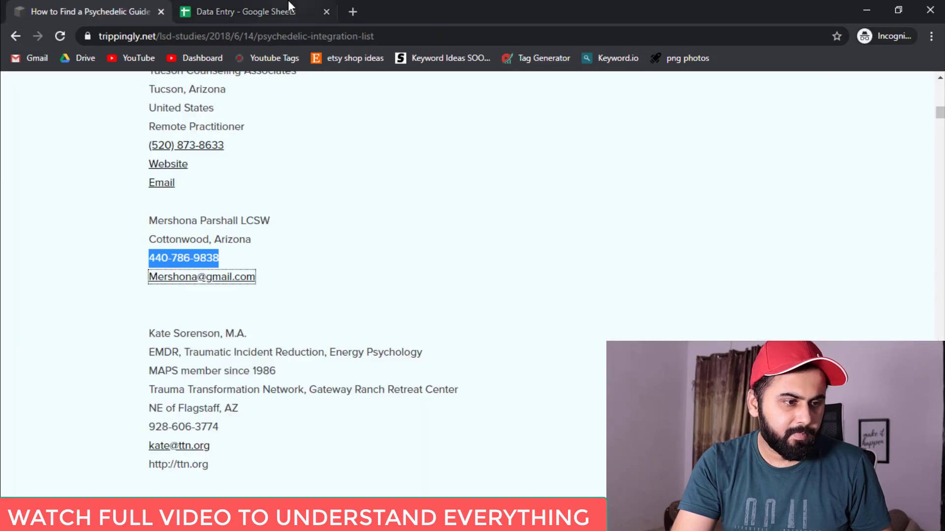
{"action": "left_click", "coordinate": [290, 6]}
{"action": "key", "text": "ctrl+grave"}
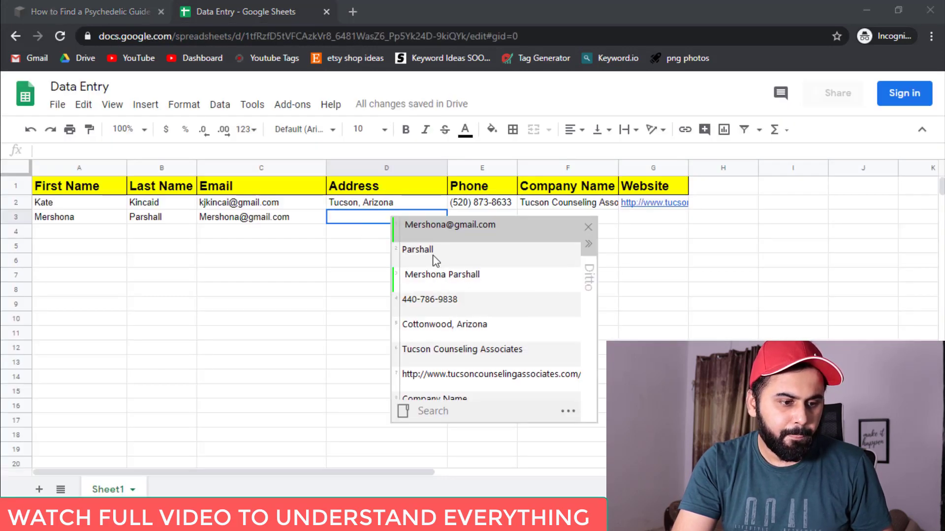
{"action": "double_click", "coordinate": [444, 324]}
{"action": "left_click", "coordinate": [358, 290]}
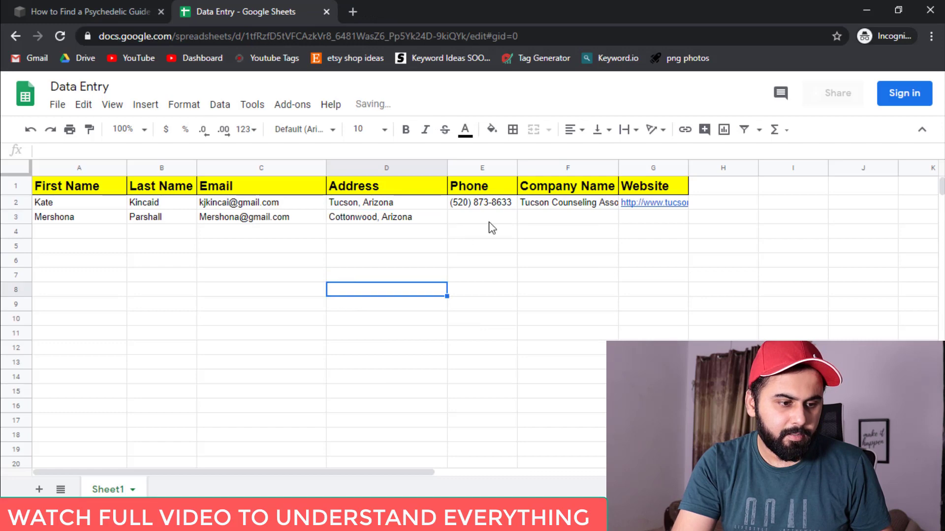
Step: Paste the second contact's phone number into E3 and return to the practitioner list
{"action": "left_click", "coordinate": [492, 217]}
{"action": "key", "text": "ctrl+grave"}
{"action": "double_click", "coordinate": [549, 333]}
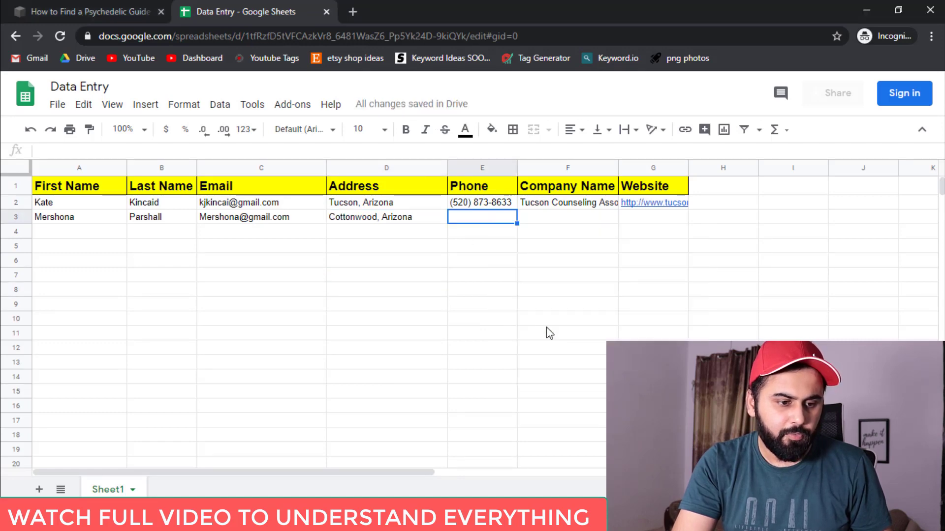
{"action": "left_click", "coordinate": [548, 217]}
{"action": "key", "text": "ctrl+grave"}
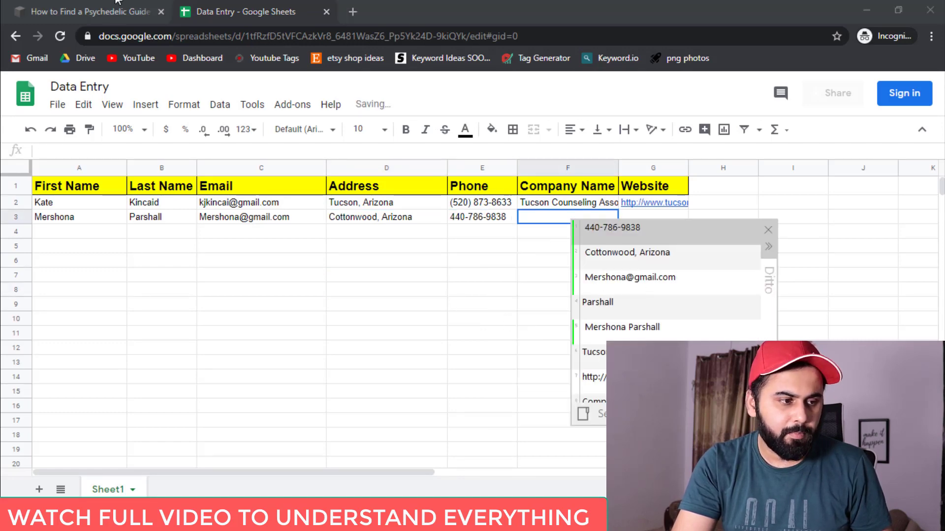
{"action": "left_click", "coordinate": [120, 5]}
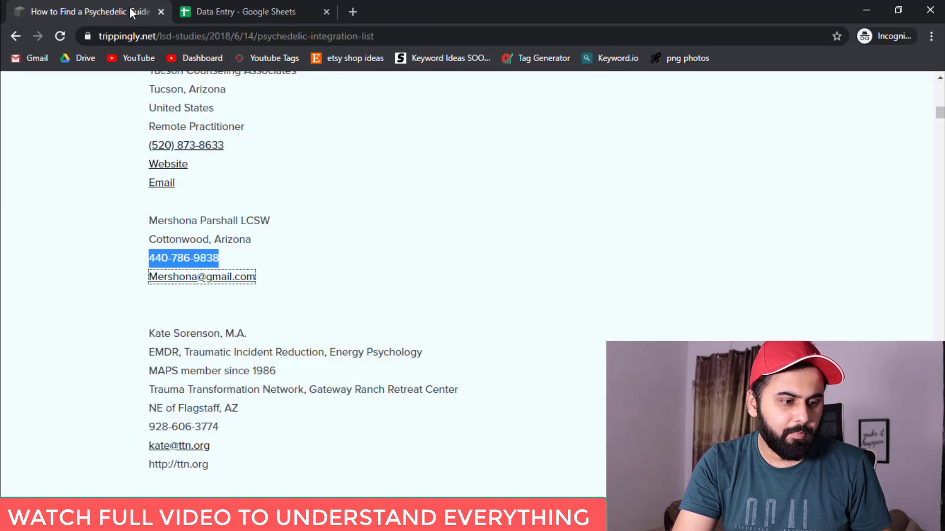
{"action": "left_click", "coordinate": [306, 6]}
{"action": "left_click", "coordinate": [605, 275]}
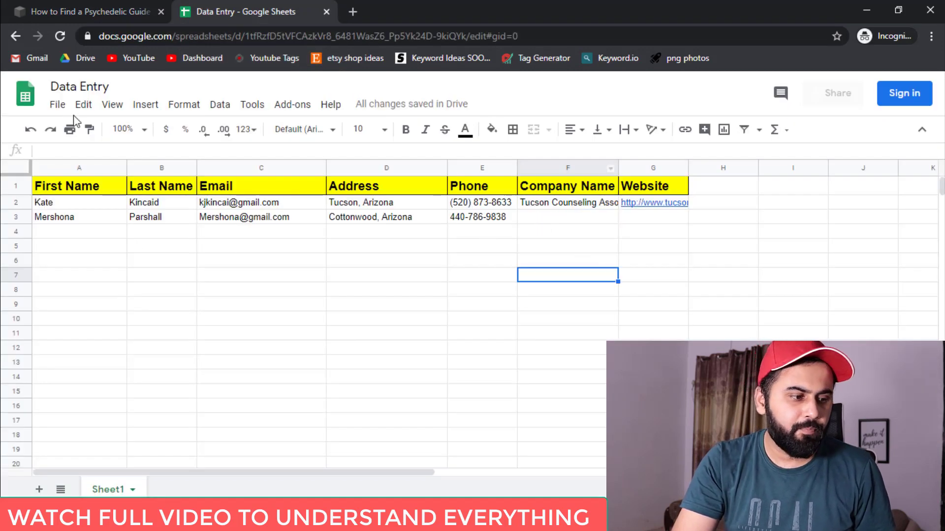
{"action": "left_click", "coordinate": [88, 11]}
Step: Copy the third contact's name, phone, email and website address from the practitioner page
{"action": "scroll", "coordinate": [221, 258], "scroll_direction": "down", "scroll_amount": 3}
{"action": "left_click", "coordinate": [158, 195]}
{"action": "left_click_drag", "start_coordinate": [157, 195], "coordinate": [186, 193]}
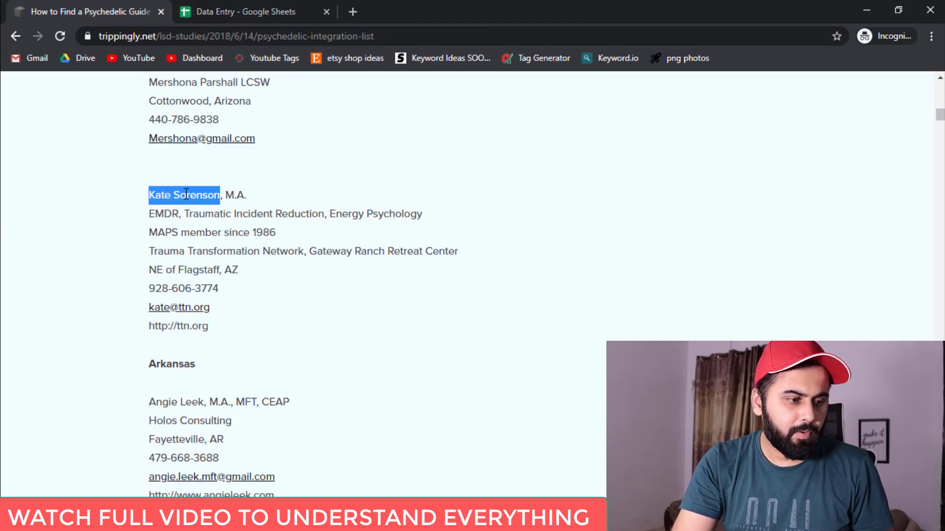
{"action": "left_click_drag", "start_coordinate": [149, 288], "coordinate": [218, 290]}
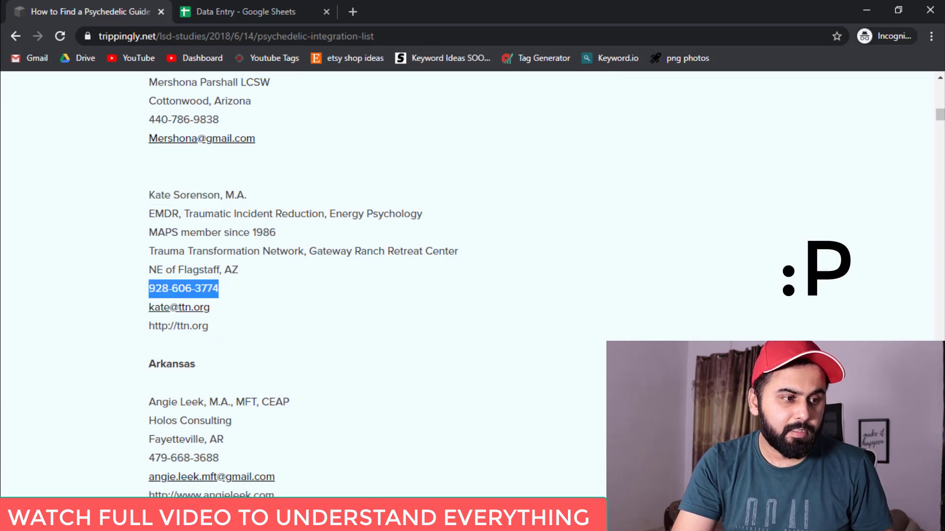
{"action": "right_click", "coordinate": [199, 308]}
{"action": "left_click", "coordinate": [231, 399]}
{"action": "triple_click", "coordinate": [171, 327]}
{"action": "key", "text": "ctrl+c"}
{"action": "key", "text": "ctrl+Tab"}
{"action": "key", "text": "ctrl+shift+v"}
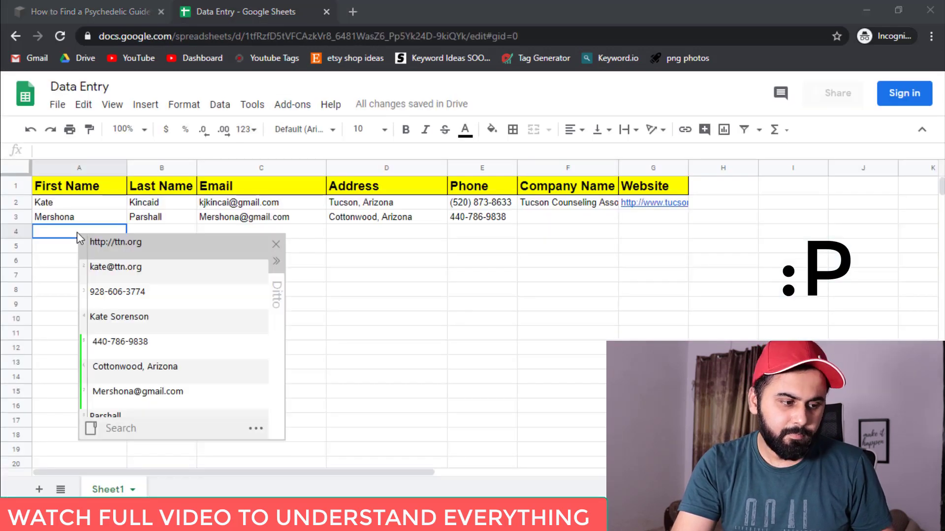
Step: Put the third contact's first name in A4, last name in B4 and email in C4
{"action": "left_click", "coordinate": [118, 333]}
{"action": "key", "text": "ctrl+x"}
{"action": "key", "text": "Tab"}
{"action": "key", "text": "ctrl+v"}
{"action": "key", "text": "Tab"}
{"action": "key", "text": "ctrl+shift+v"}
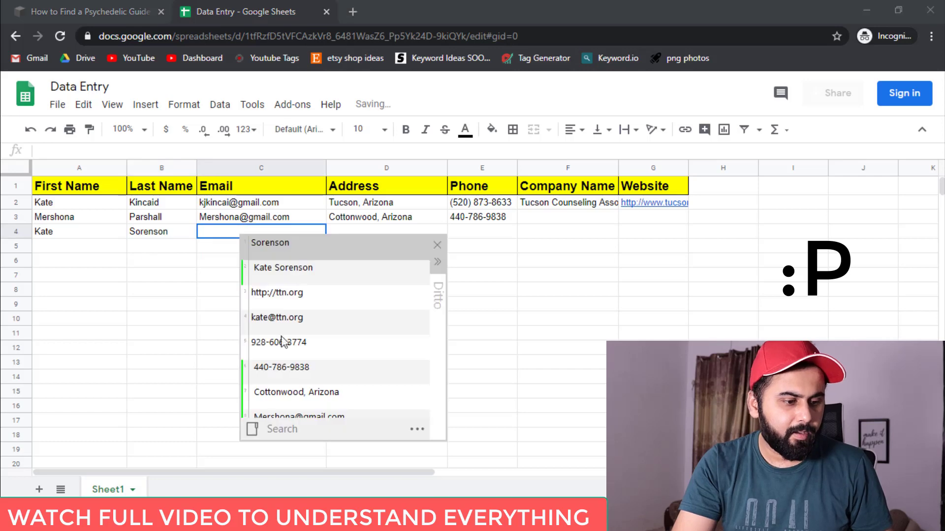
{"action": "double_click", "coordinate": [266, 315]}
Step: Copy the third contact's specialties line and paste it into F4 under Company Name
{"action": "left_click", "coordinate": [387, 231]}
{"action": "key", "text": "ctrl+shift+v"}
{"action": "key", "text": "ctrl+Tab"}
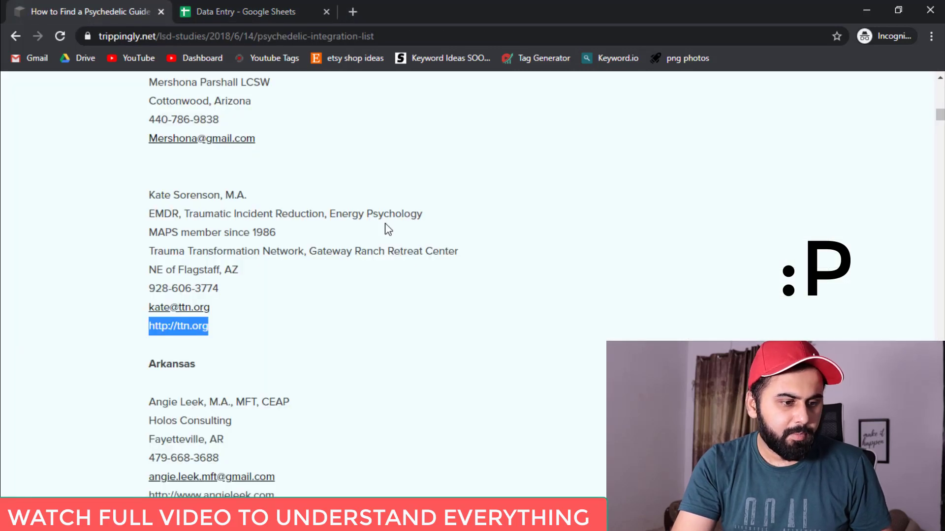
{"action": "triple_click", "coordinate": [386, 214]}
{"action": "key", "text": "ctrl+c"}
{"action": "key", "text": "ctrl+Tab"}
{"action": "left_click", "coordinate": [546, 233]}
{"action": "key", "text": "ctrl+v"}
Step: Paste the third contact's phone number into E4, then select their location line on the page
{"action": "key", "text": "ctrl+Tab"}
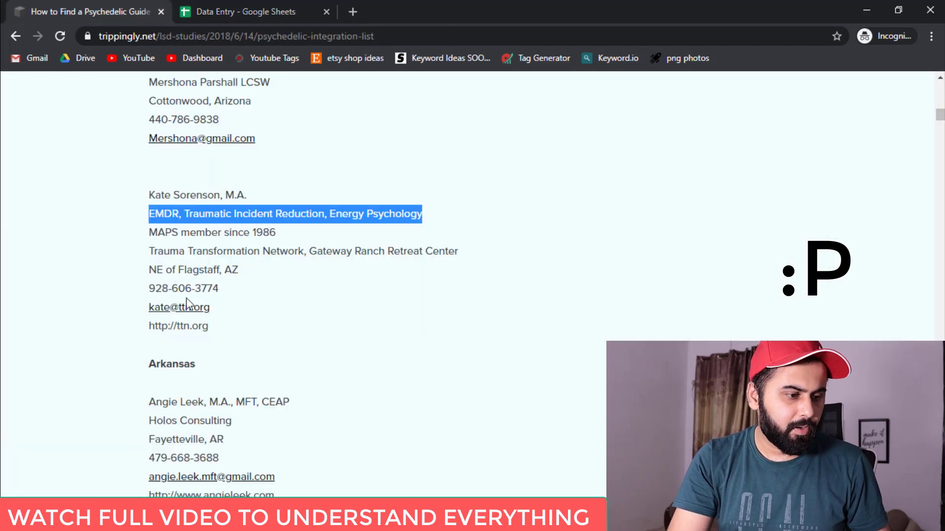
{"action": "key", "text": "ctrl+Tab"}
{"action": "left_click", "coordinate": [482, 232]}
{"action": "key", "text": "ctrl+shift+v"}
{"action": "key", "text": "Return"}
{"action": "key", "text": "ctrl+Tab"}
{"action": "triple_click", "coordinate": [230, 270]}
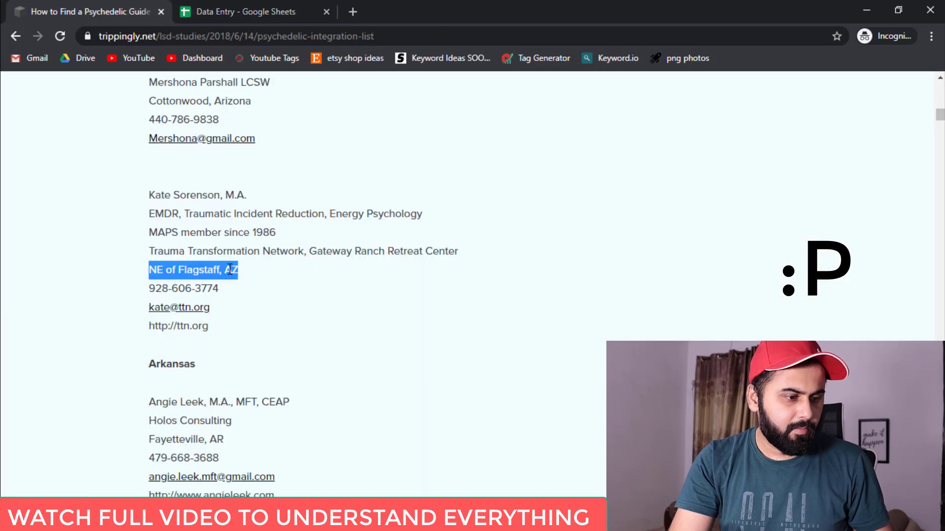
{"action": "key", "text": "ctrl+Tab"}
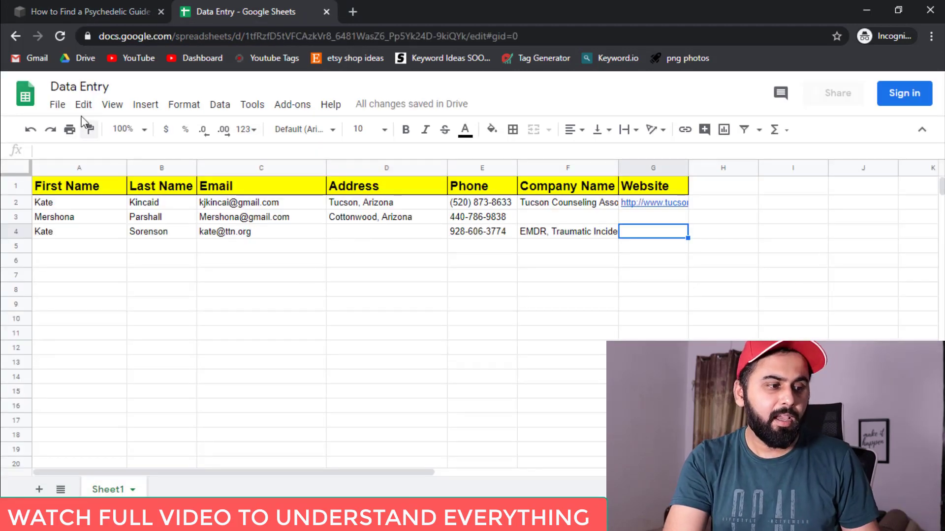
{"action": "left_click", "coordinate": [57, 105]}
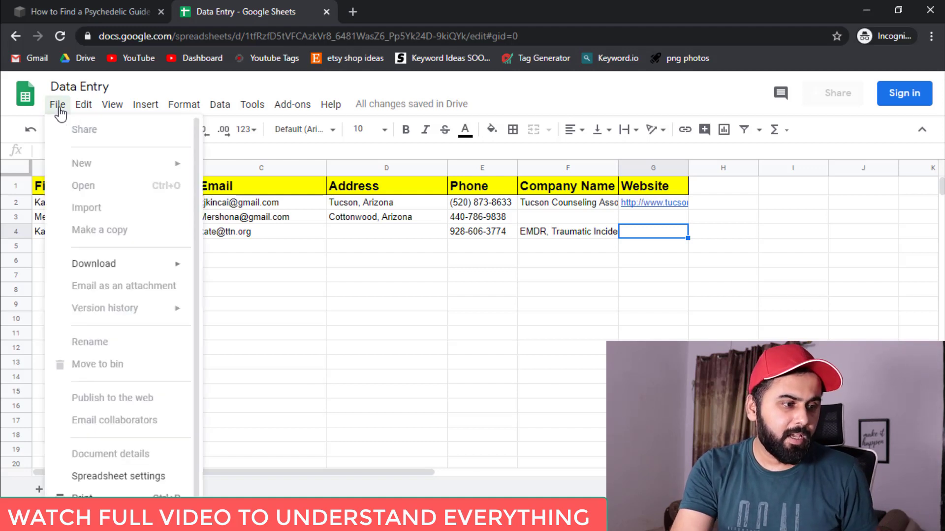
{"action": "mouse_move", "coordinate": [94, 264]}
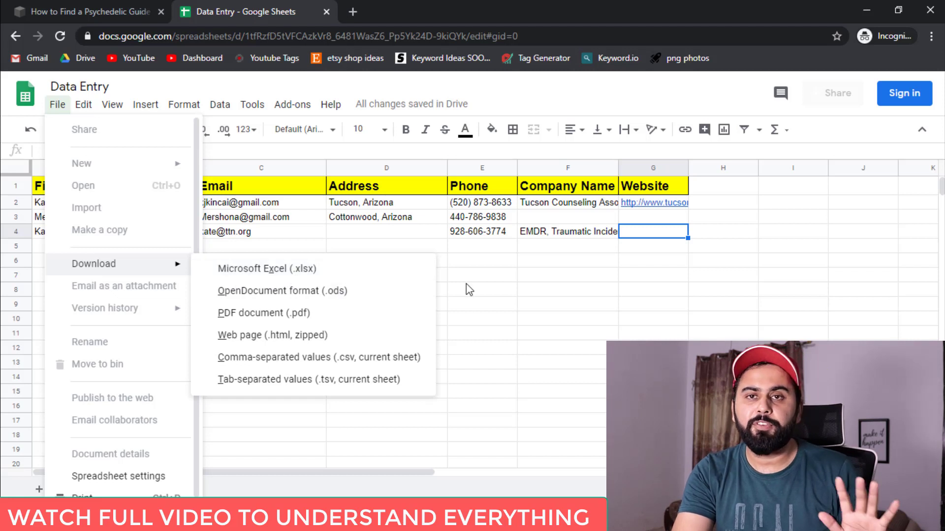
{"action": "left_click", "coordinate": [499, 280]}
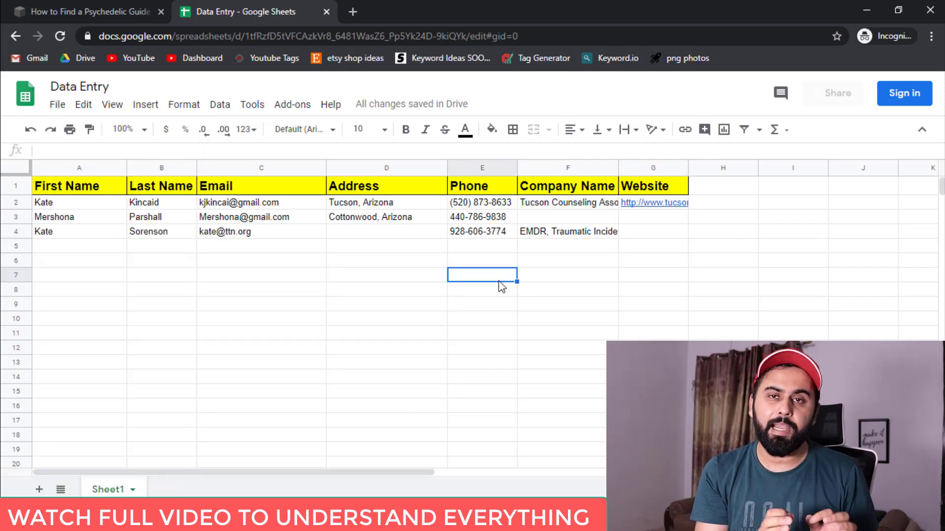